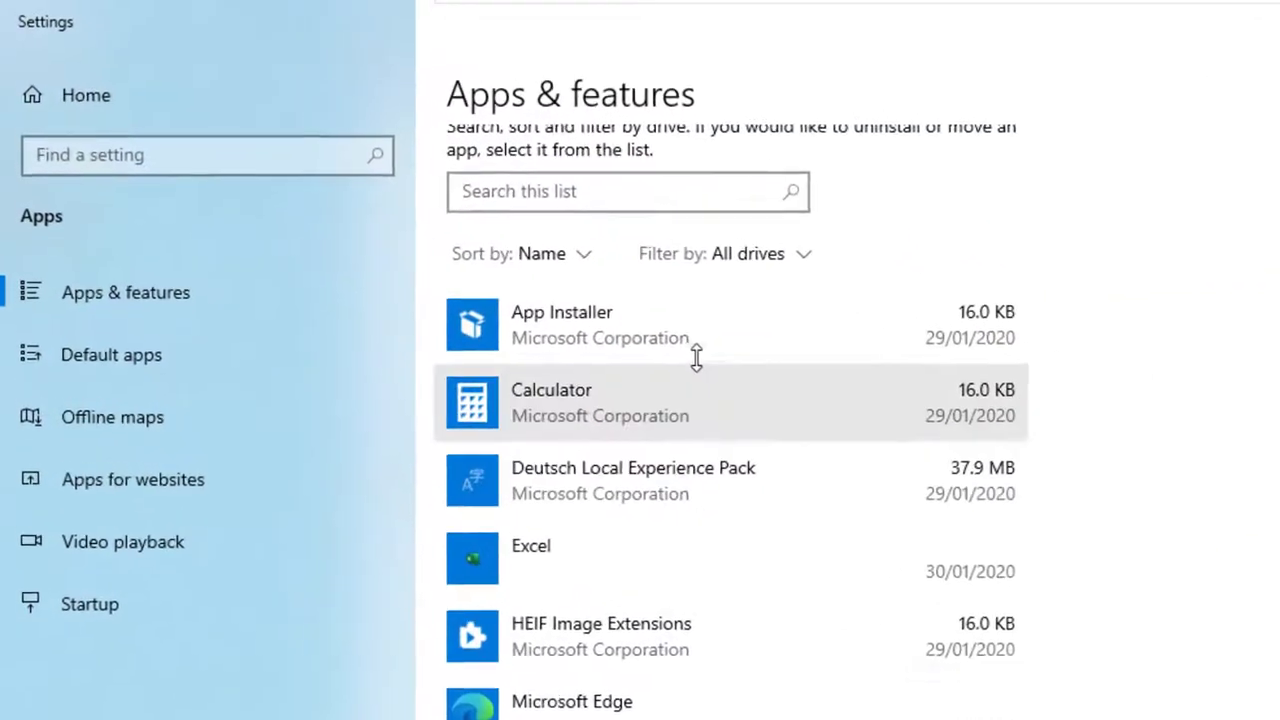
- Browse the installed apps list down to VMware Tools and Word, expanding Microsoft Edge
scroll(760, 400, up, 5)
scroll(760, 400, down, 2)
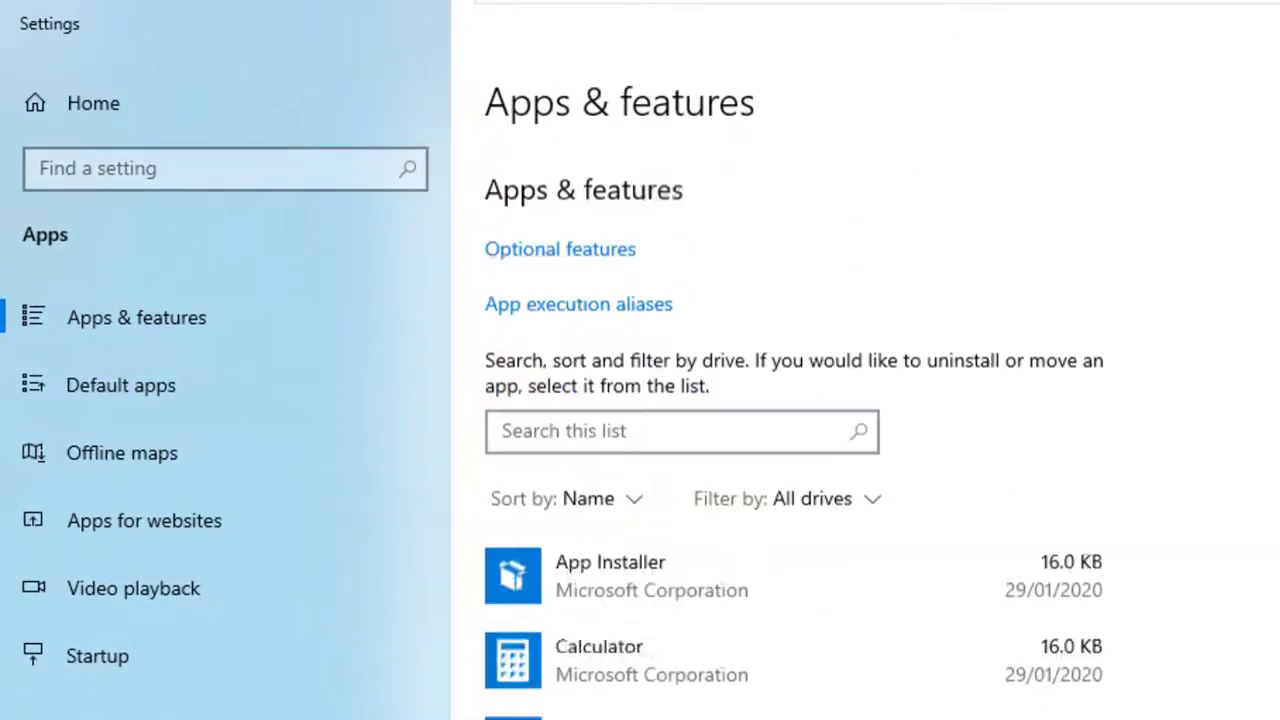
scroll(790, 420, down, 5)
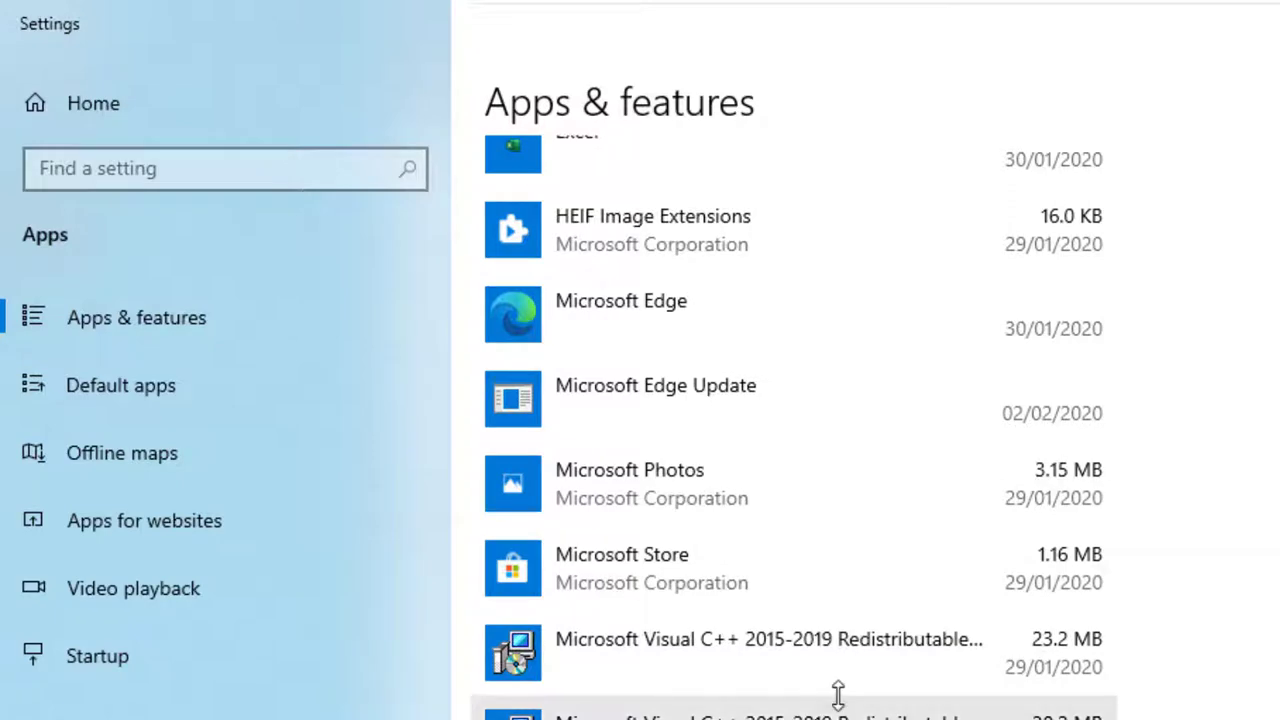
scroll(840, 690, down, 2)
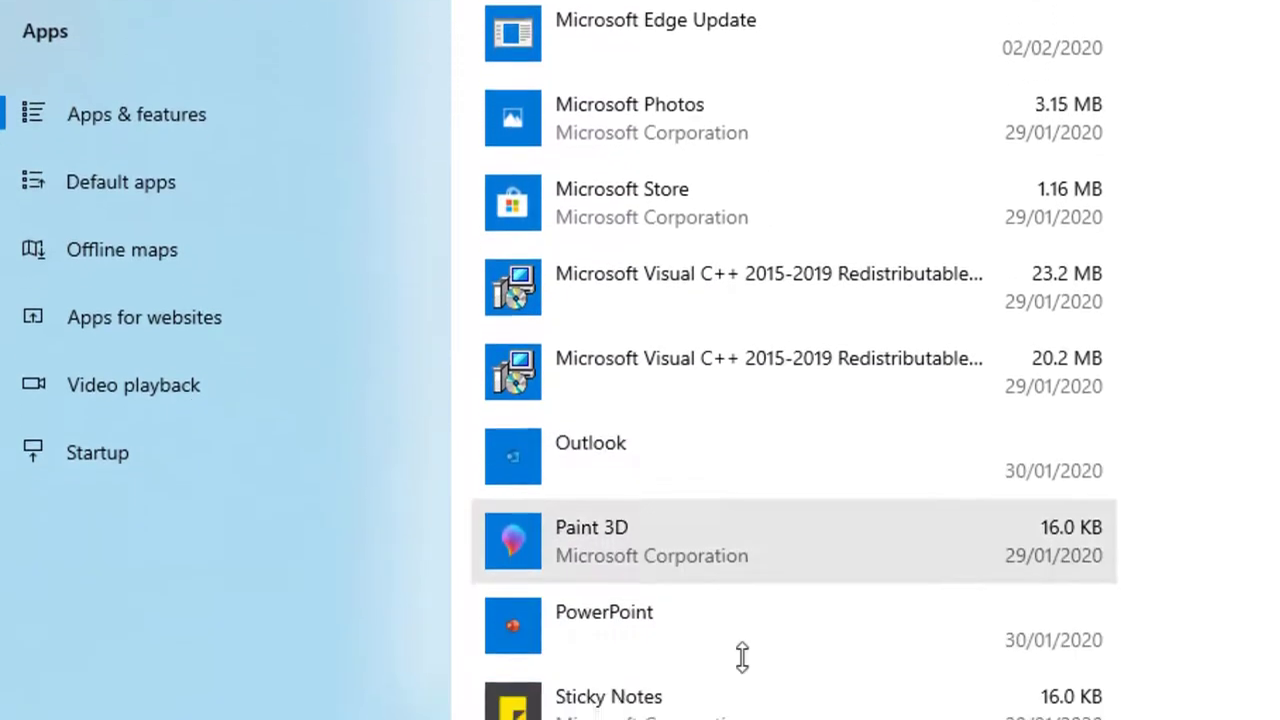
scroll(890, 548, up, 3)
scroll(890, 548, up, 7)
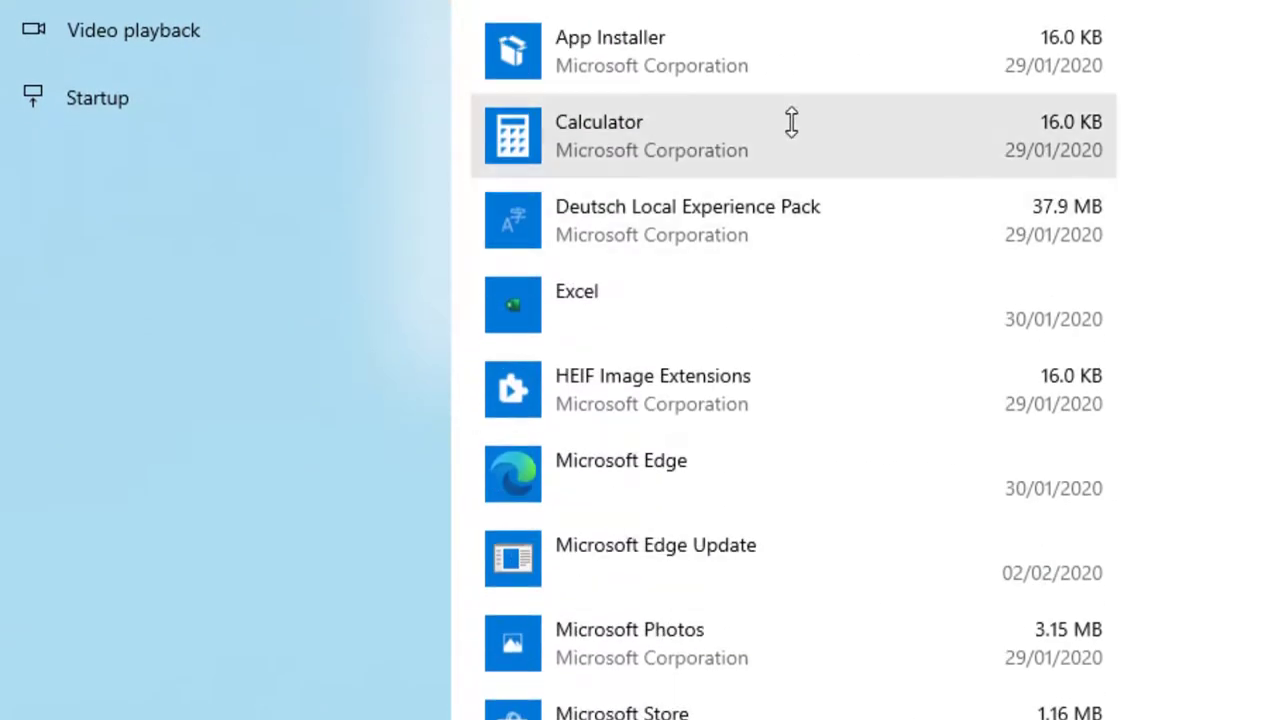
click(777, 449)
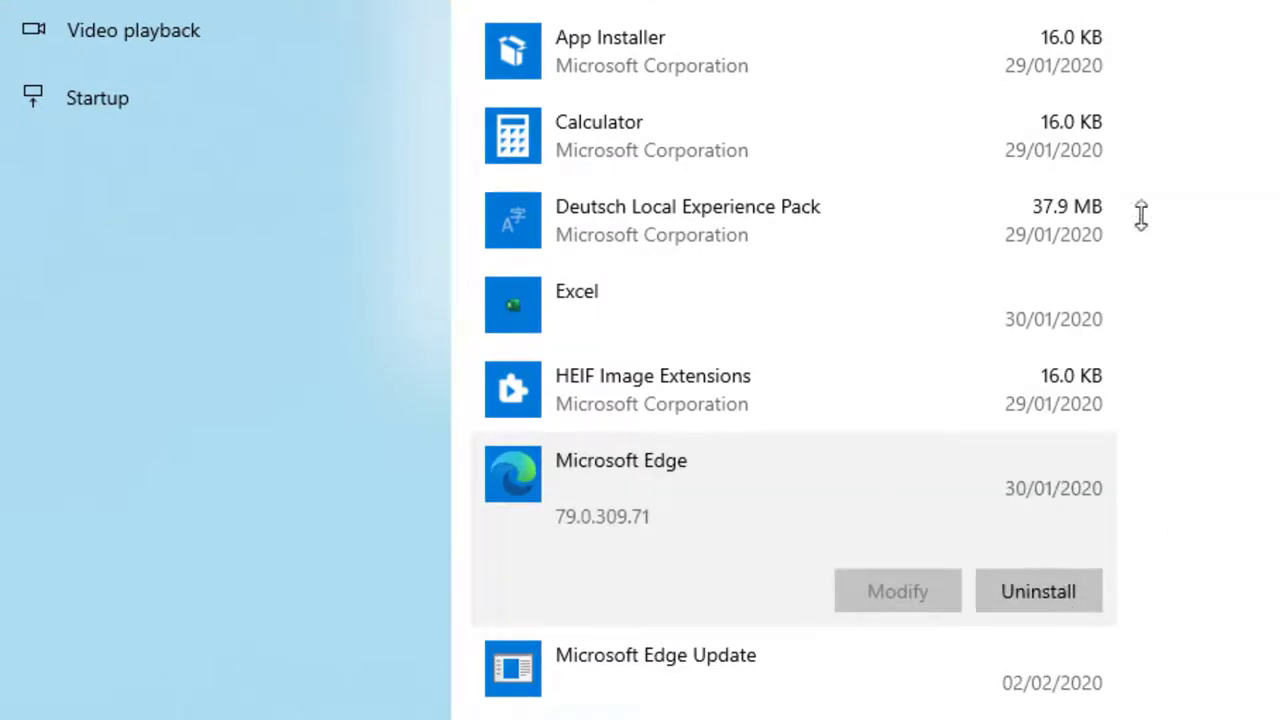
scroll(705, 520, down, 5)
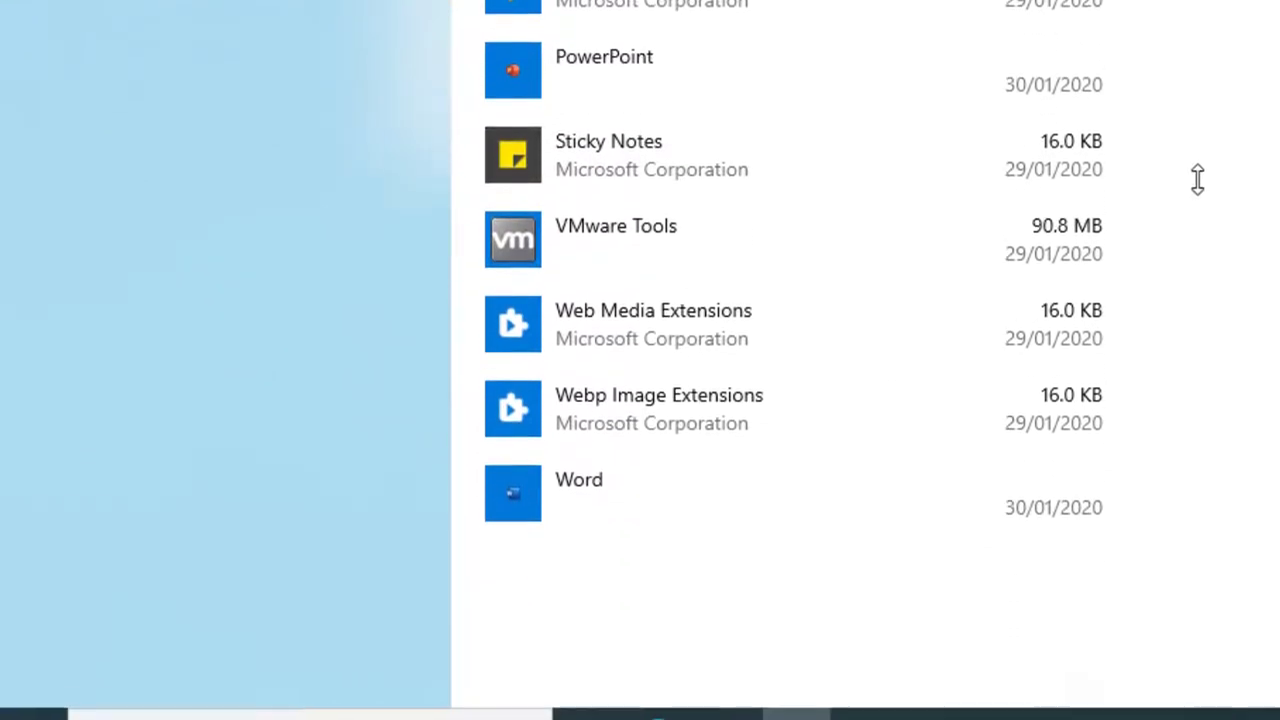
- Run cleanmgr on C: and rescan with system files, finding 3.03 GB to free
key(super+r)
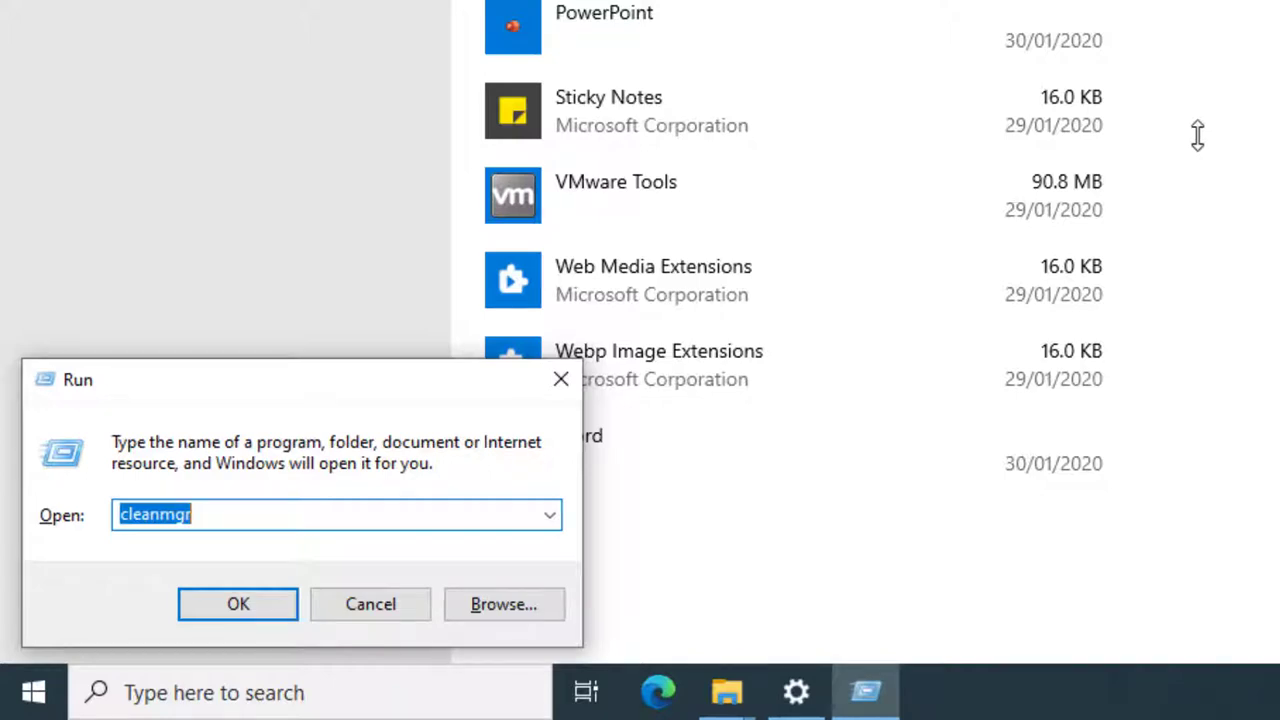
key(Return)
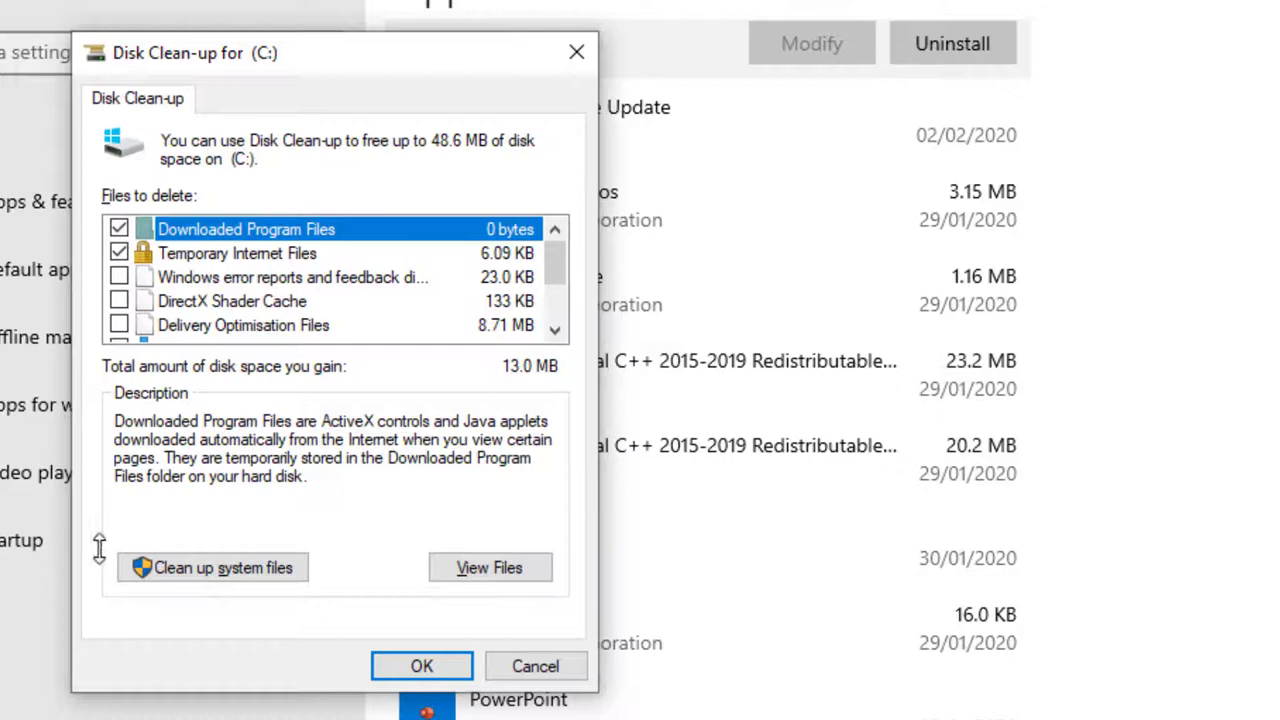
click(230, 563)
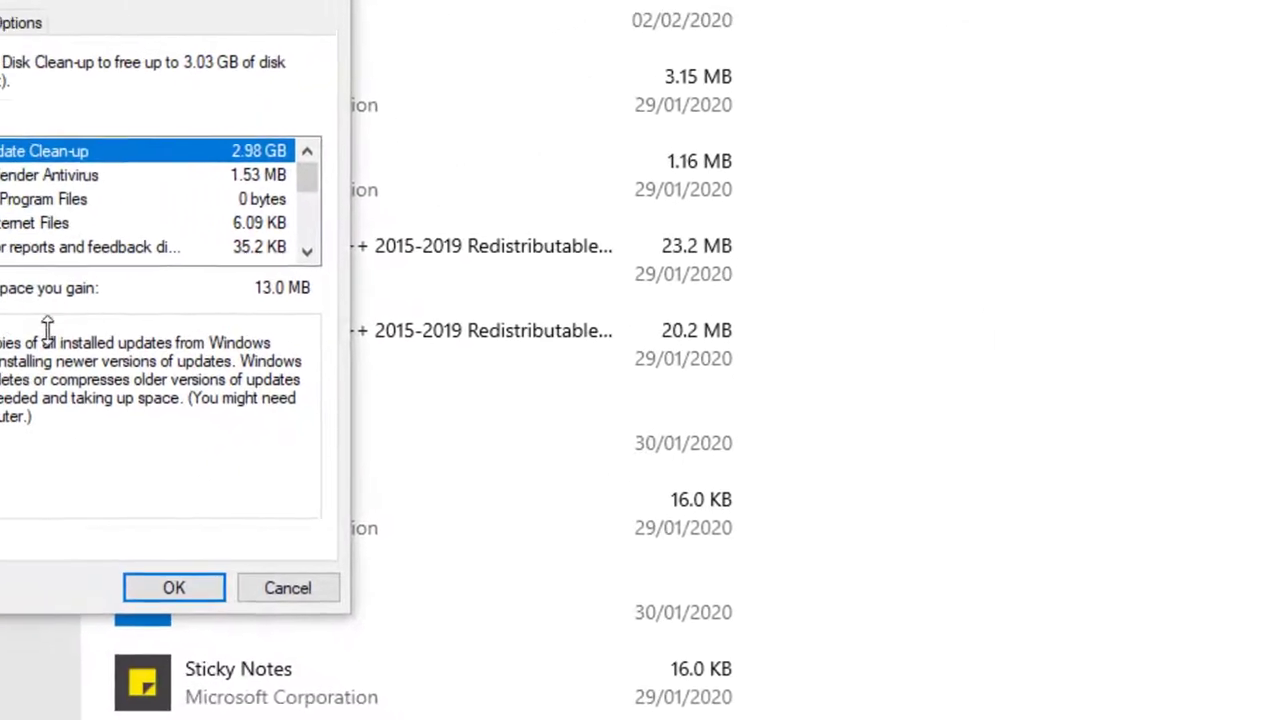
- Remove all but the latest System Restore point and shadow copies on C:
click(145, 59)
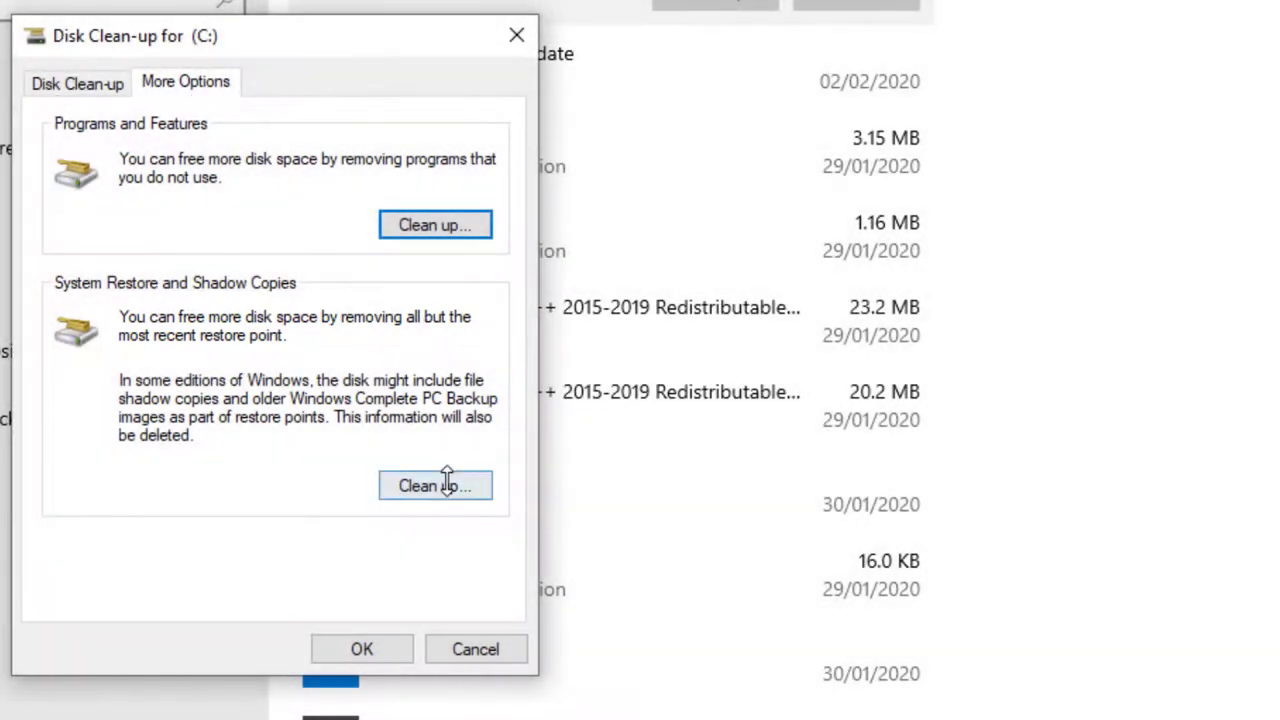
click(446, 485)
click(1227, 611)
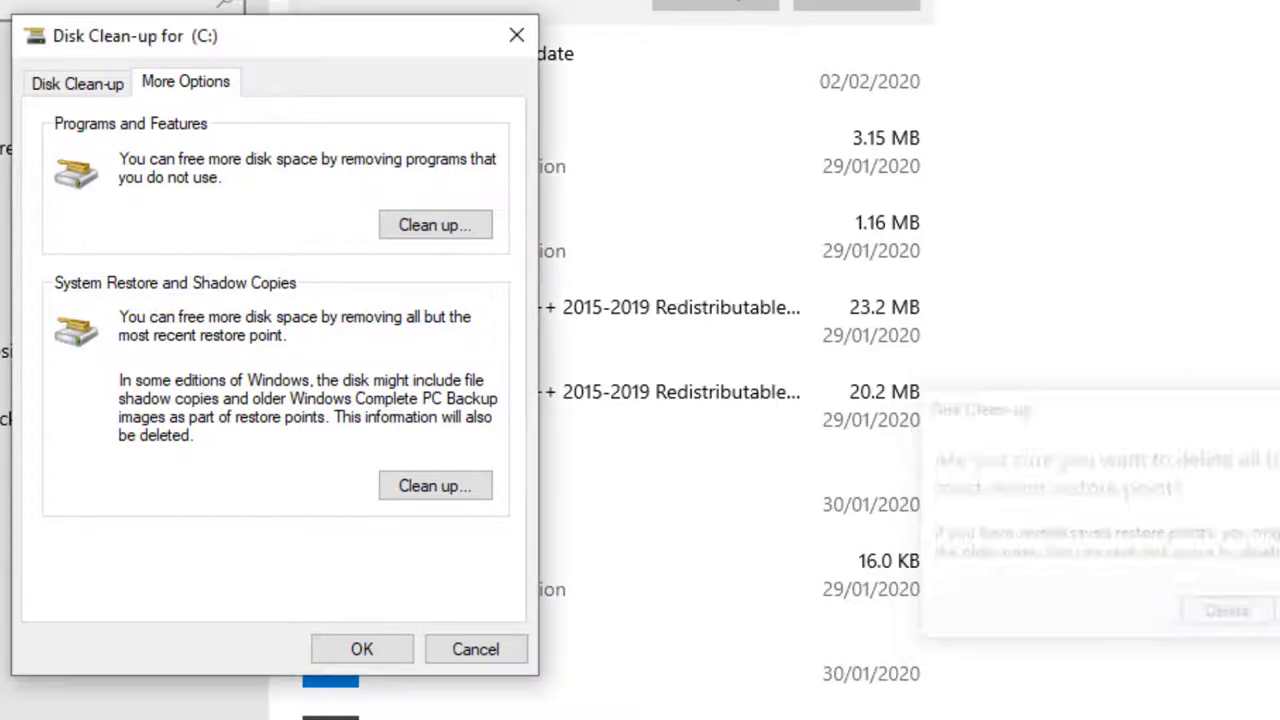
- Tick Windows Update Clean-up, Defender, error reports, DirectX Shader Cache, Delivery Optimisation and driver packages
click(100, 82)
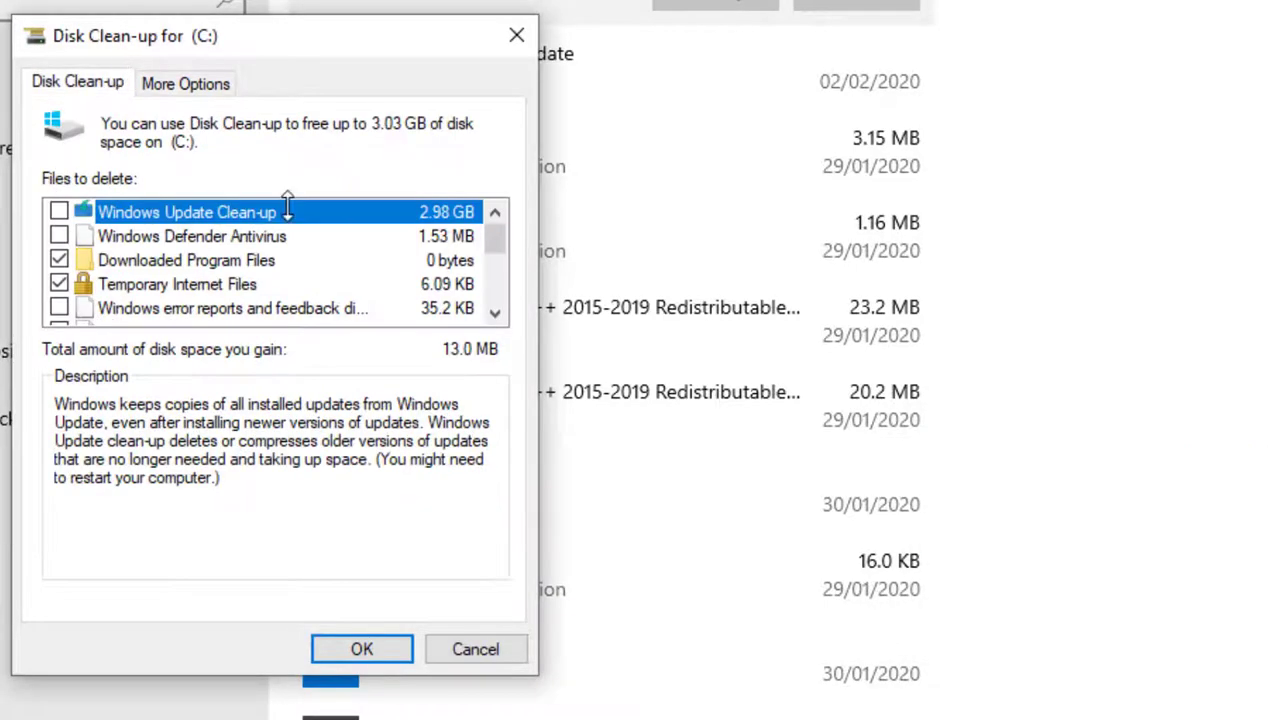
click(59, 212)
click(59, 236)
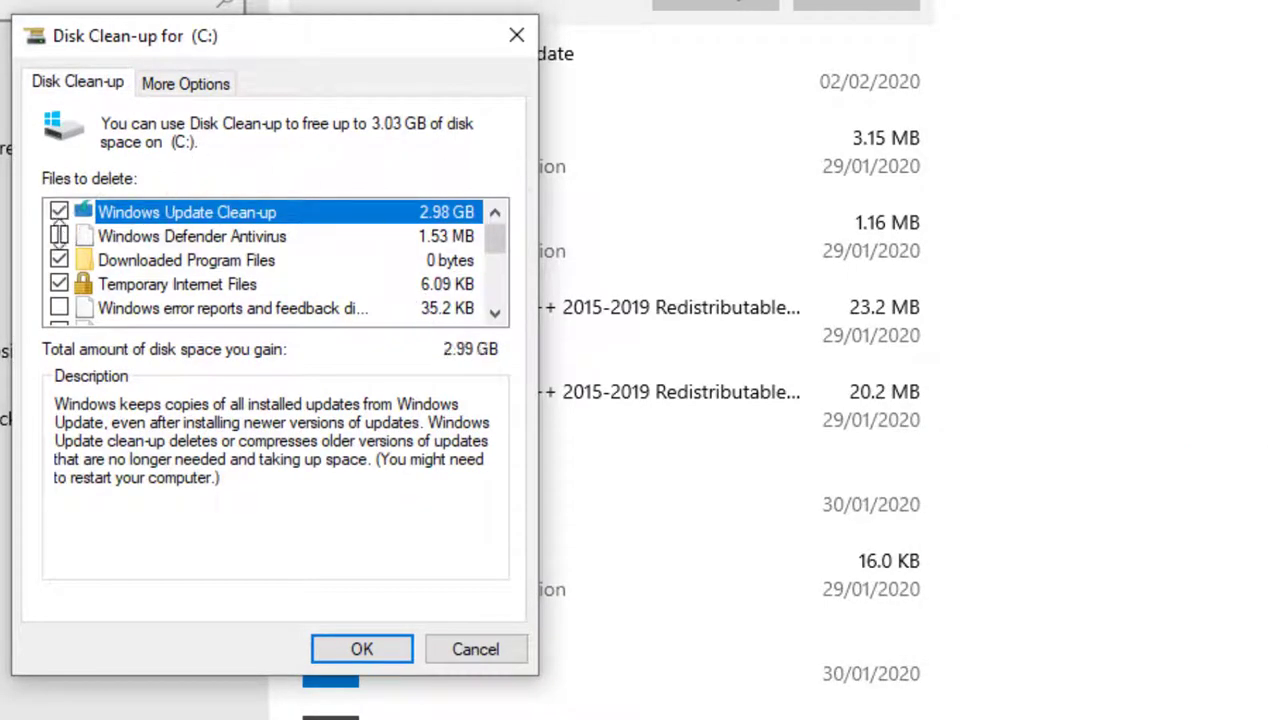
click(495, 313)
click(59, 284)
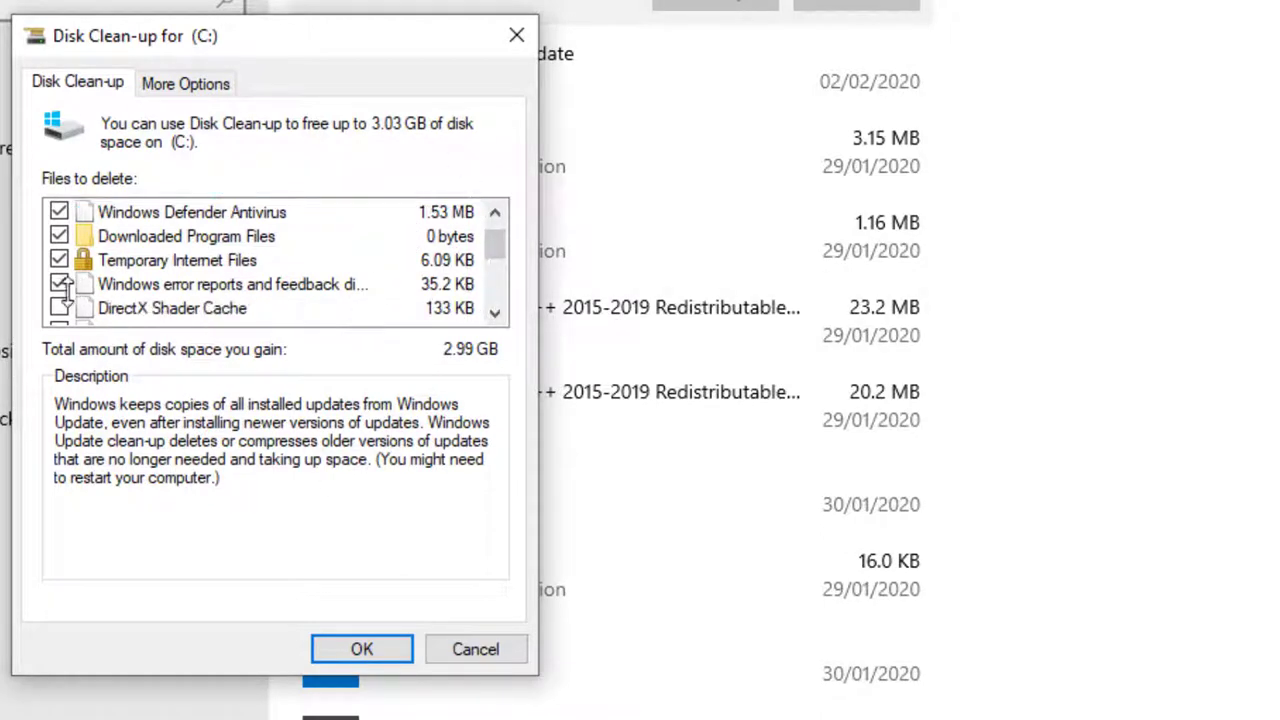
click(59, 308)
scroll(59, 285, down, 1)
click(59, 284)
click(80, 284)
- Also tick Downloads, Language Resource Files and Temporary files, then permanently delete them all
click(80, 308)
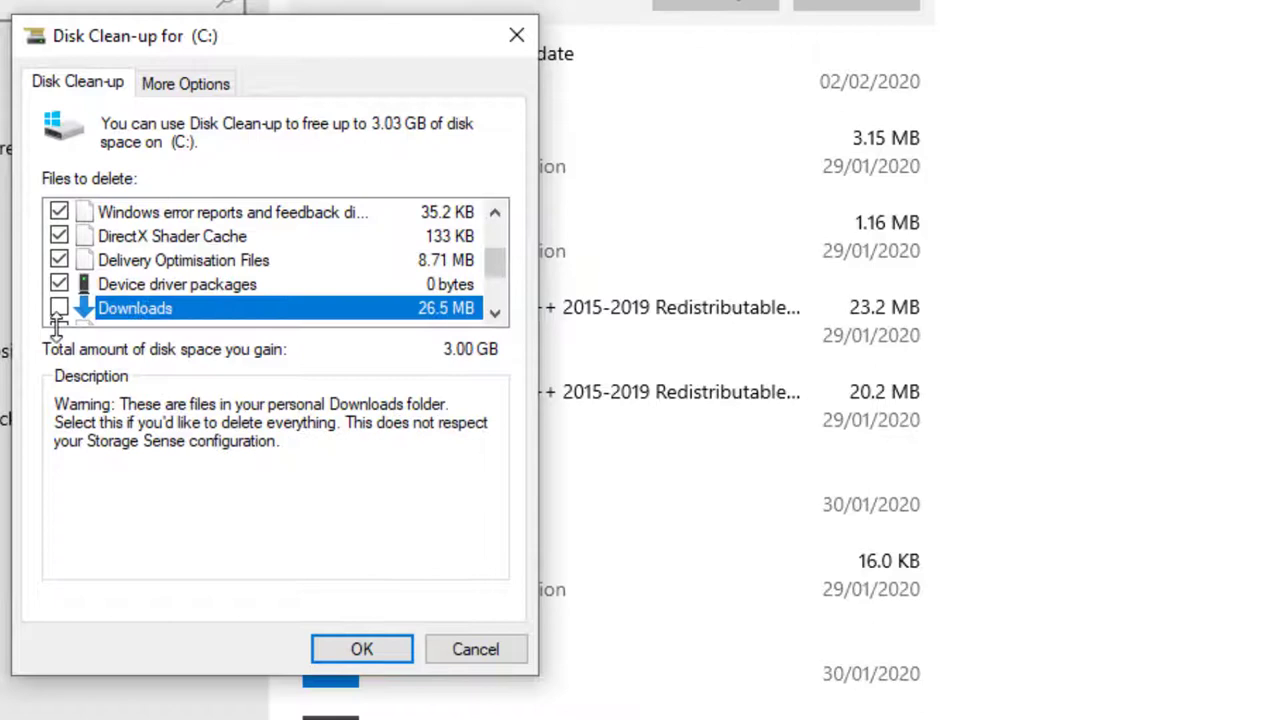
click(59, 308)
scroll(478, 300, down, 1)
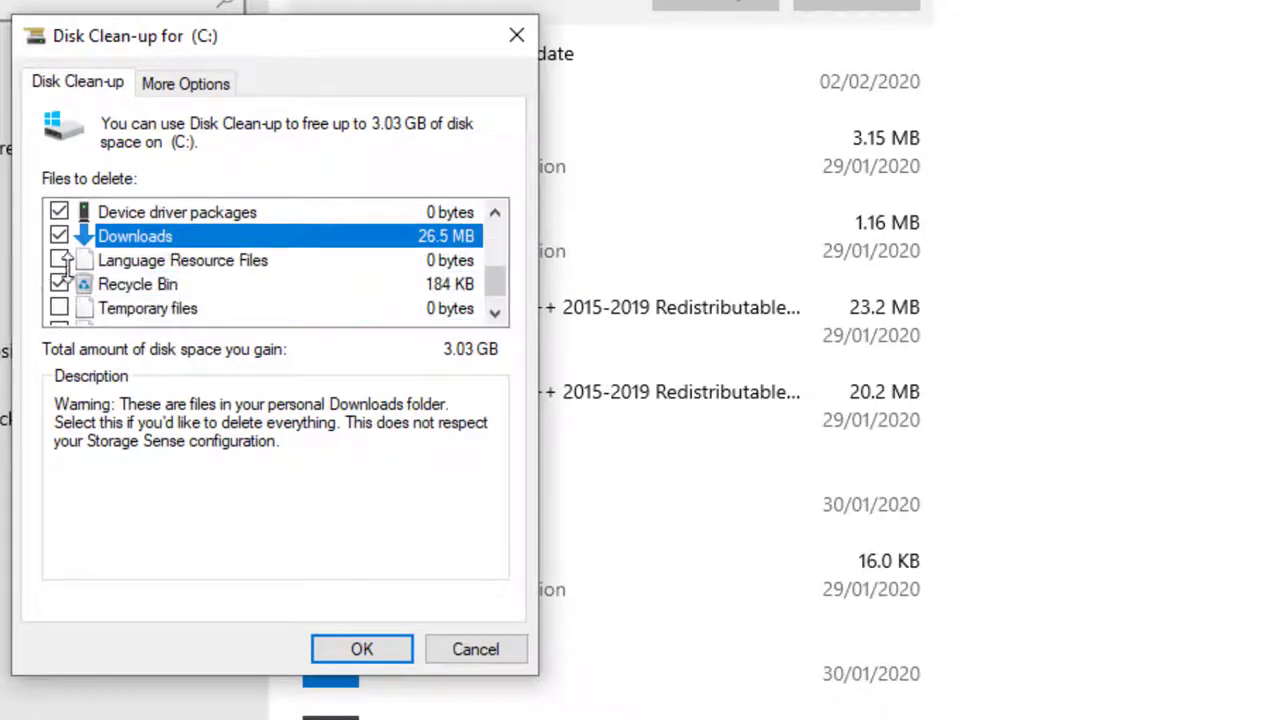
click(60, 260)
scroll(200, 265, down, 1)
click(289, 282)
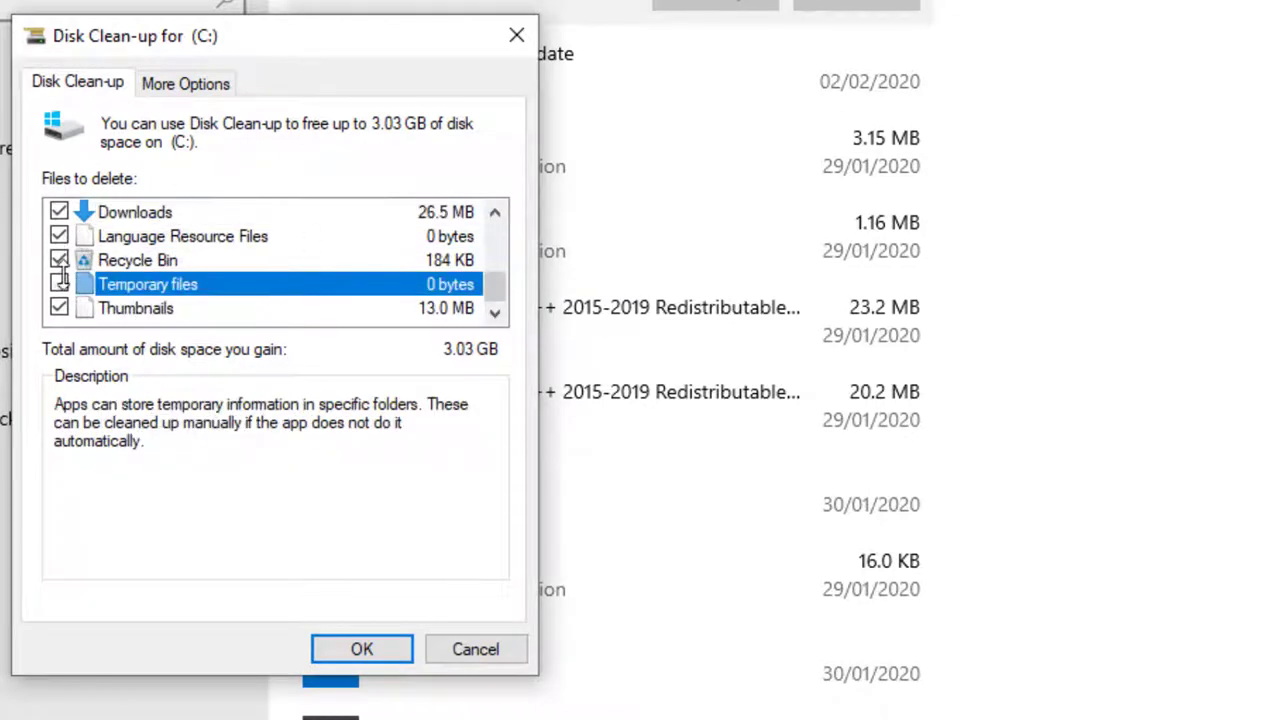
drag(494, 288, 466, 320)
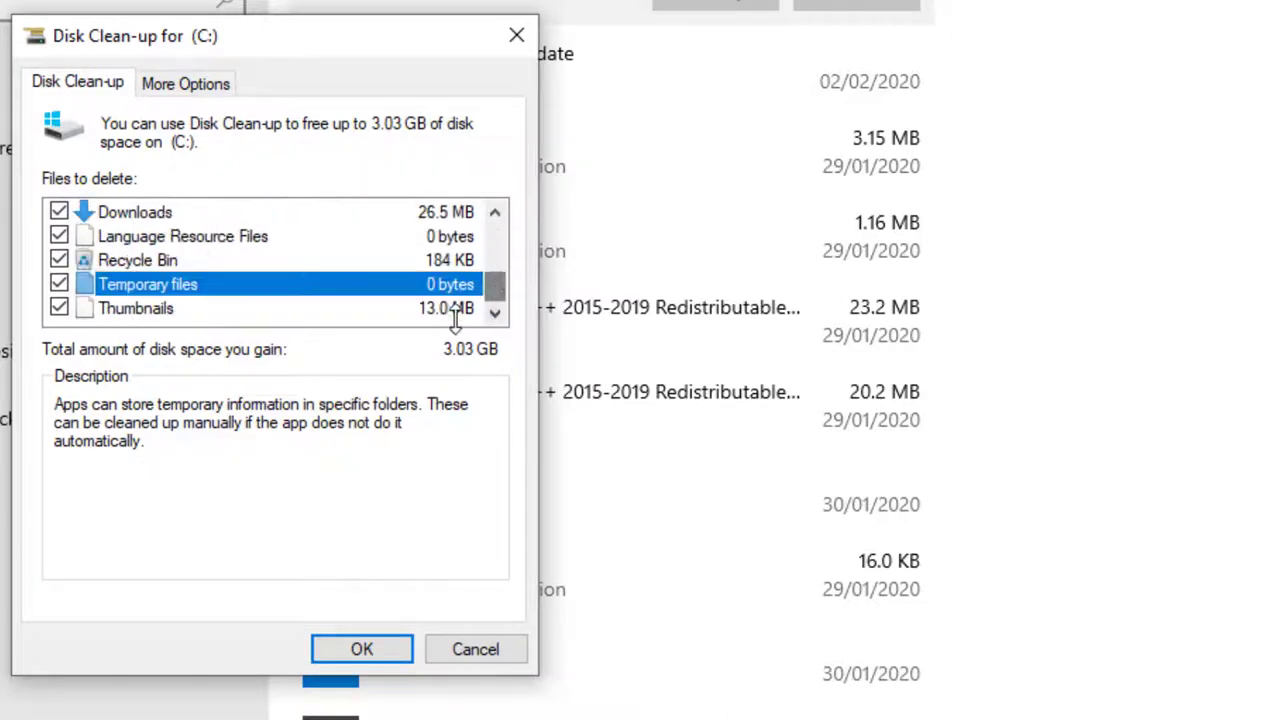
click(385, 649)
click(1220, 591)
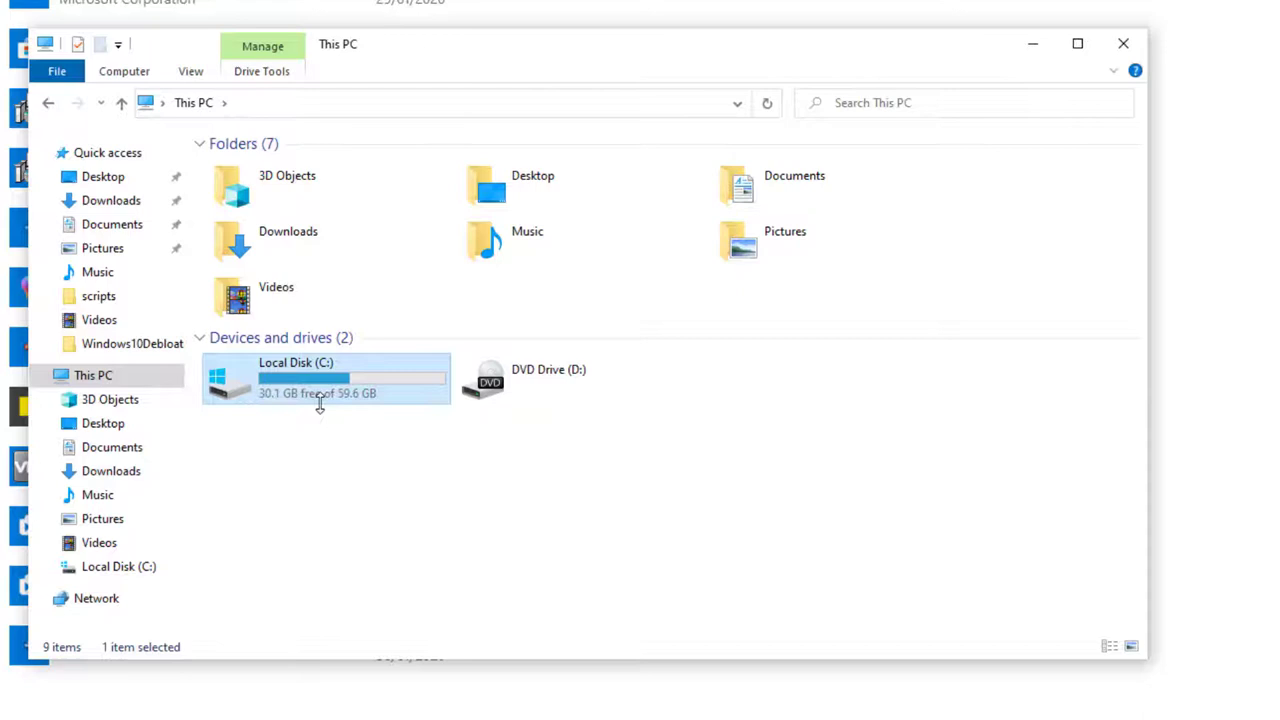
- Open Local Disk (C:), go to Documents\TreeSizeFree-Portable and launch TreeSizeFree
key(Return)
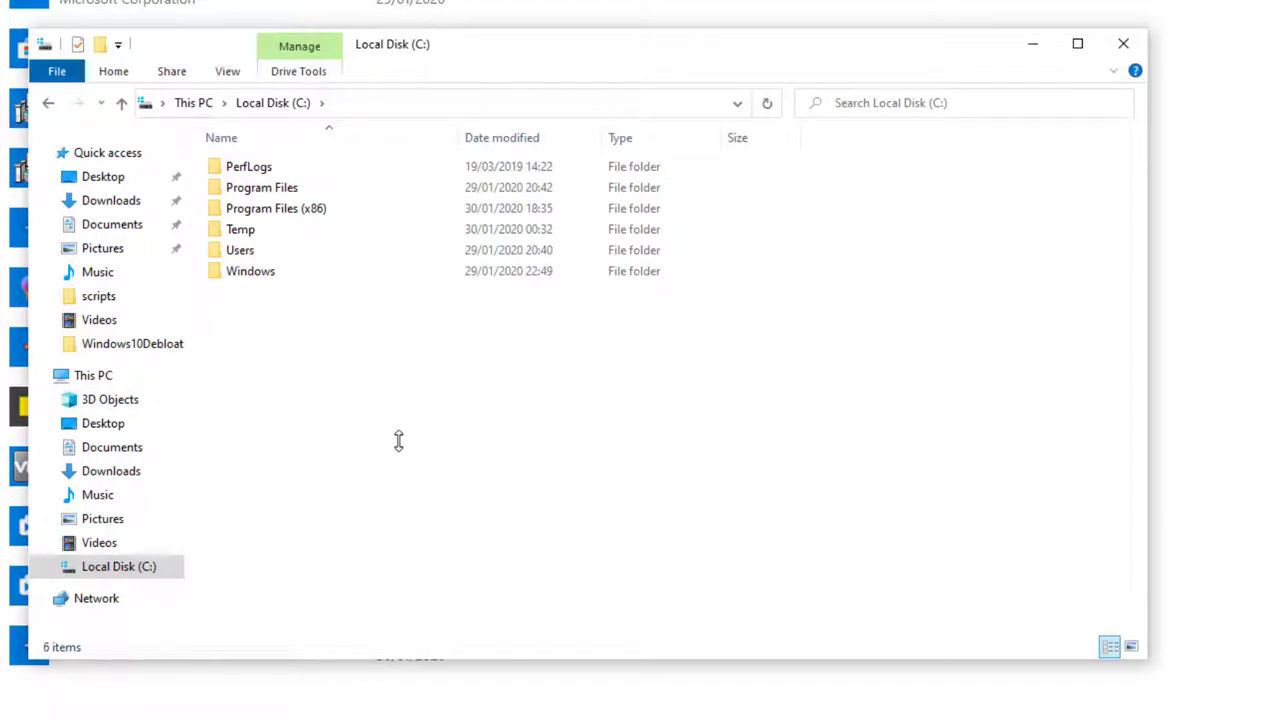
click(98, 447)
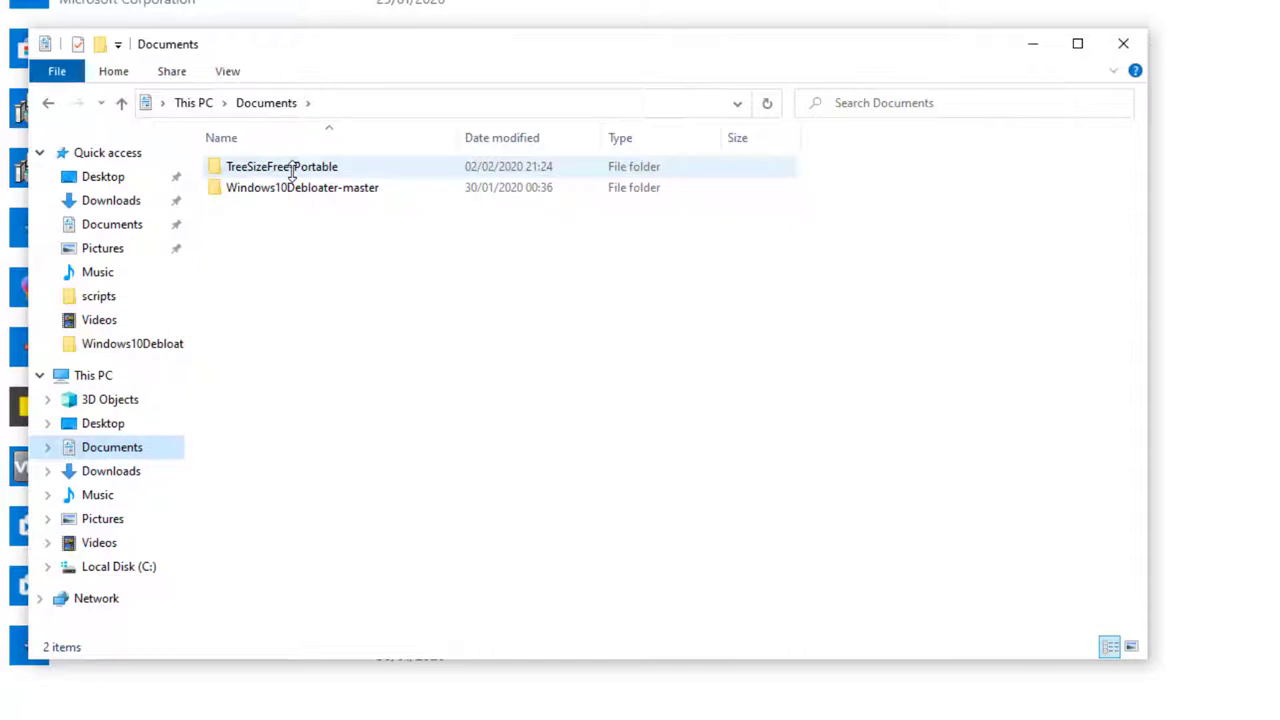
double_click(291, 172)
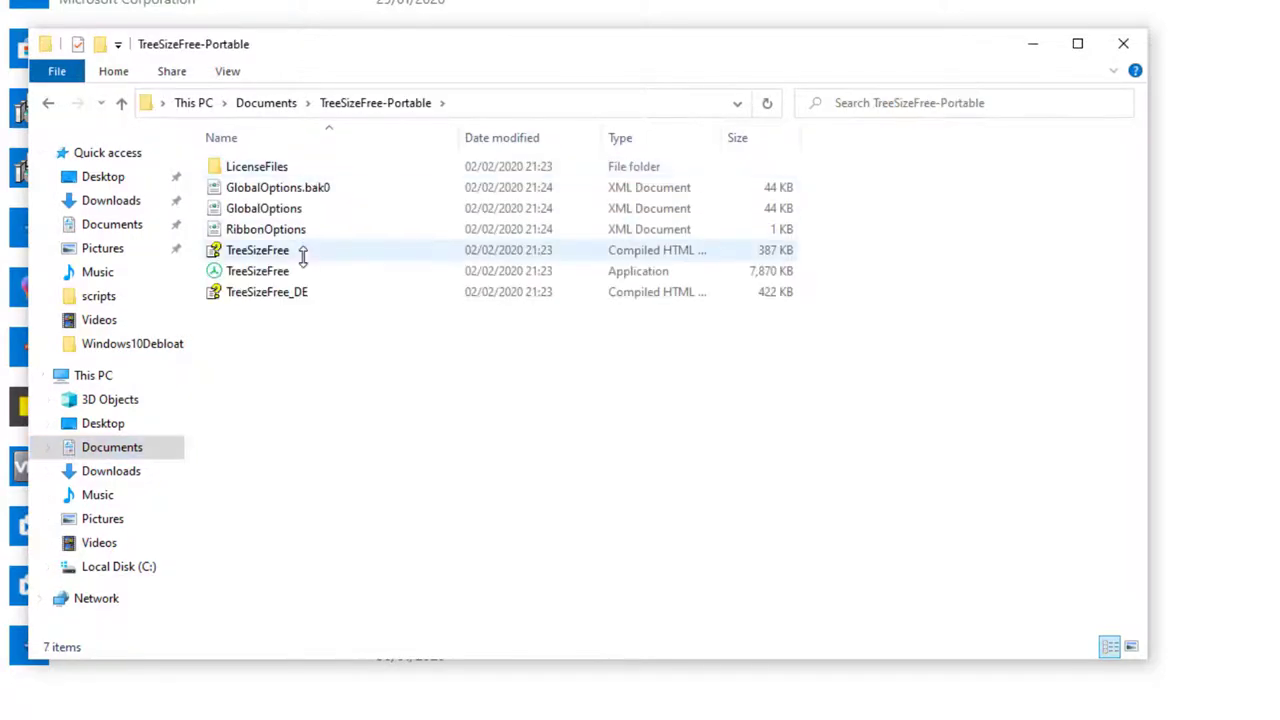
click(275, 267)
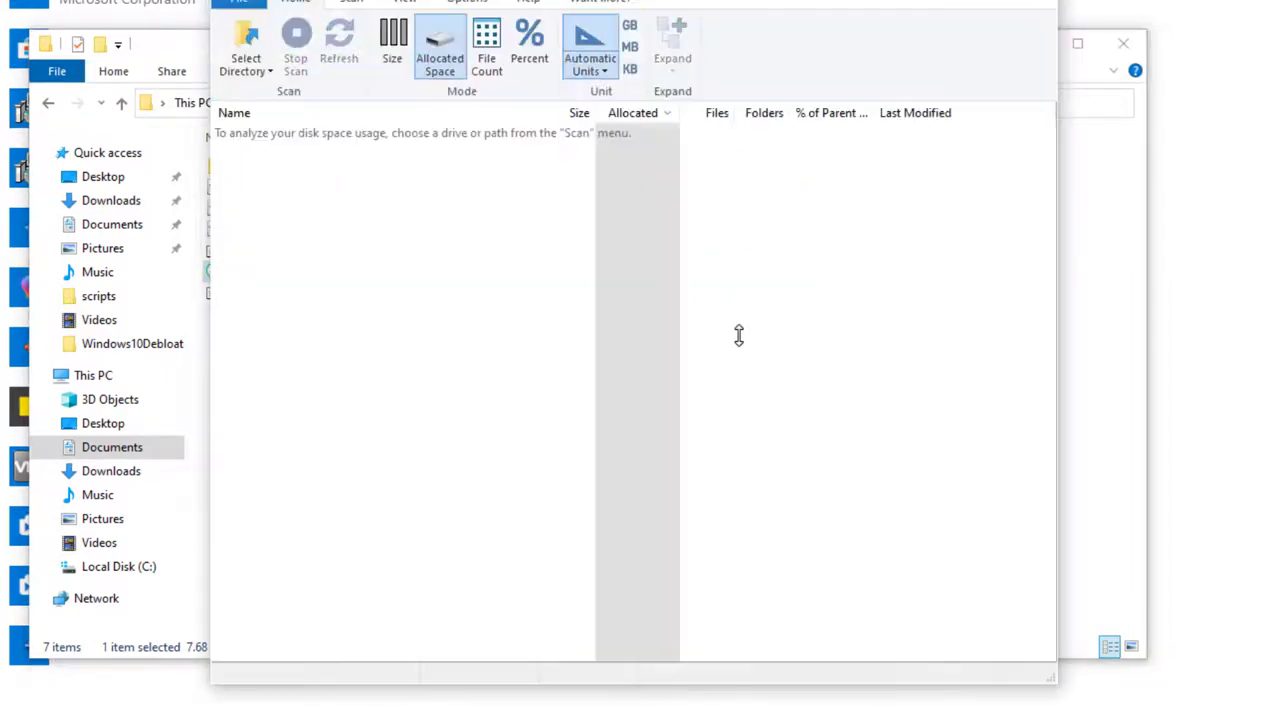
- Scan Local Disk (C:) in TreeSize and expand Windows down to WinSxS at 8.5 GB
click(262, 68)
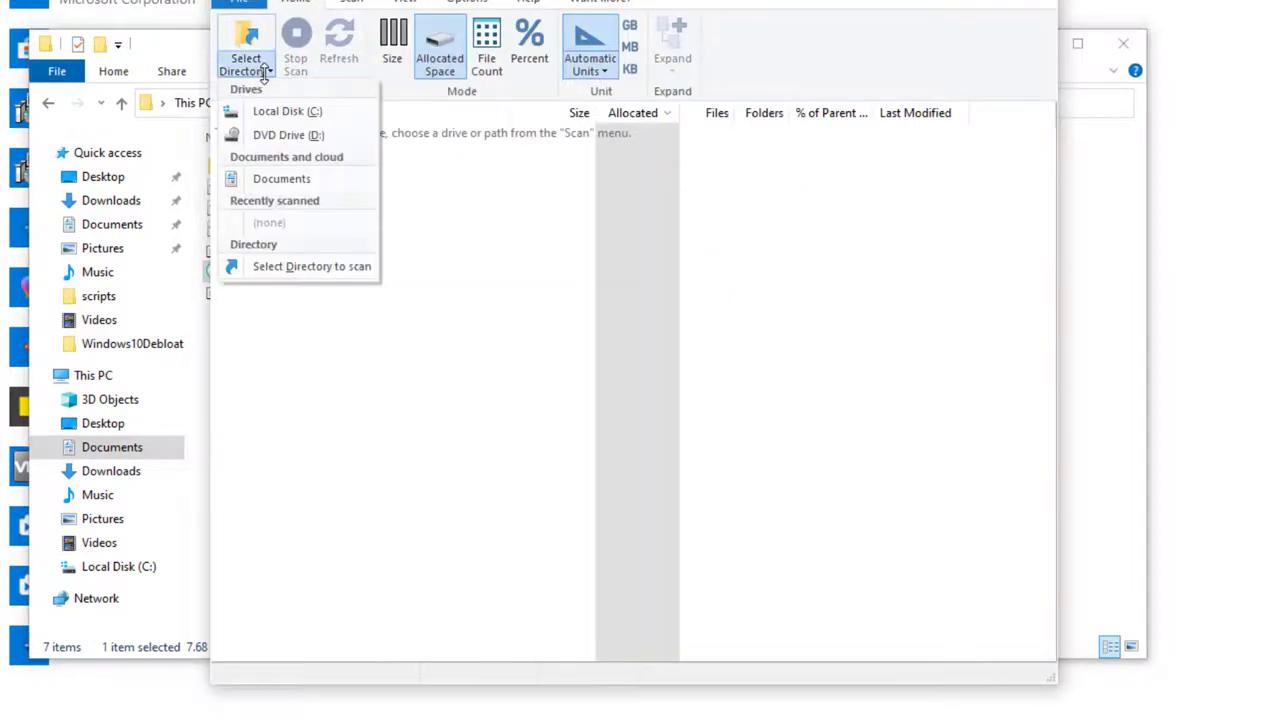
click(320, 116)
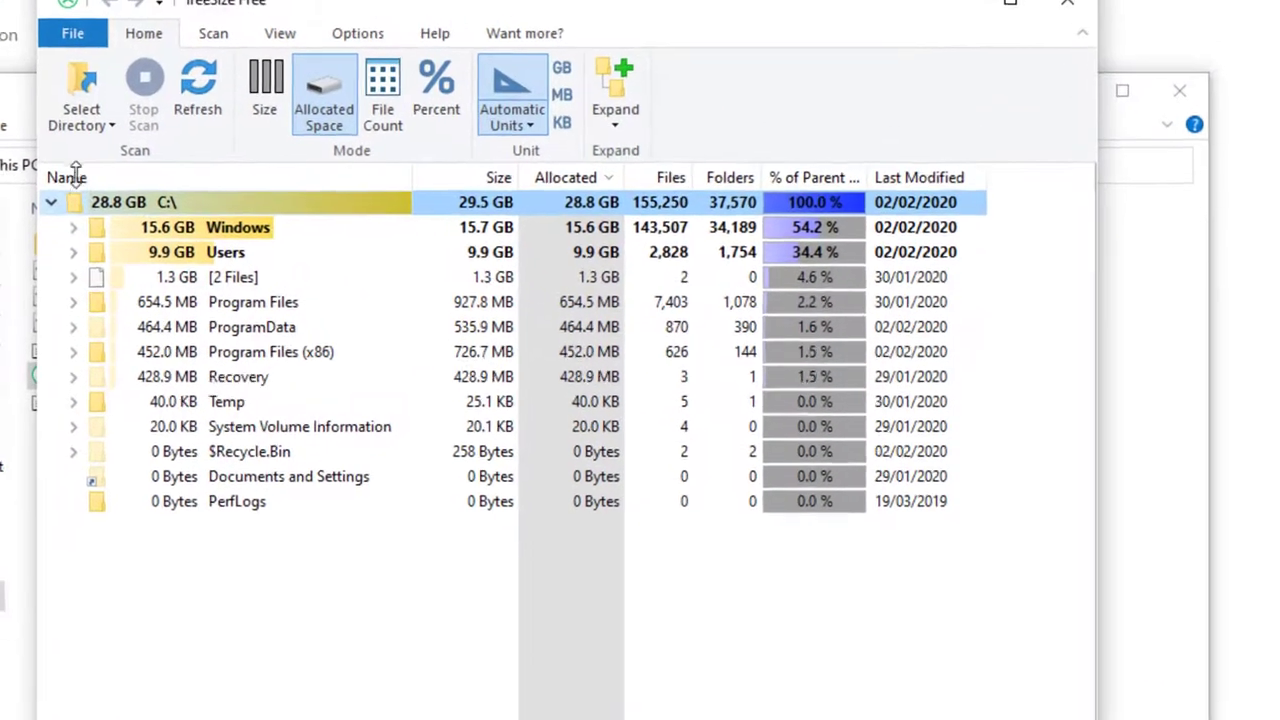
click(240, 152)
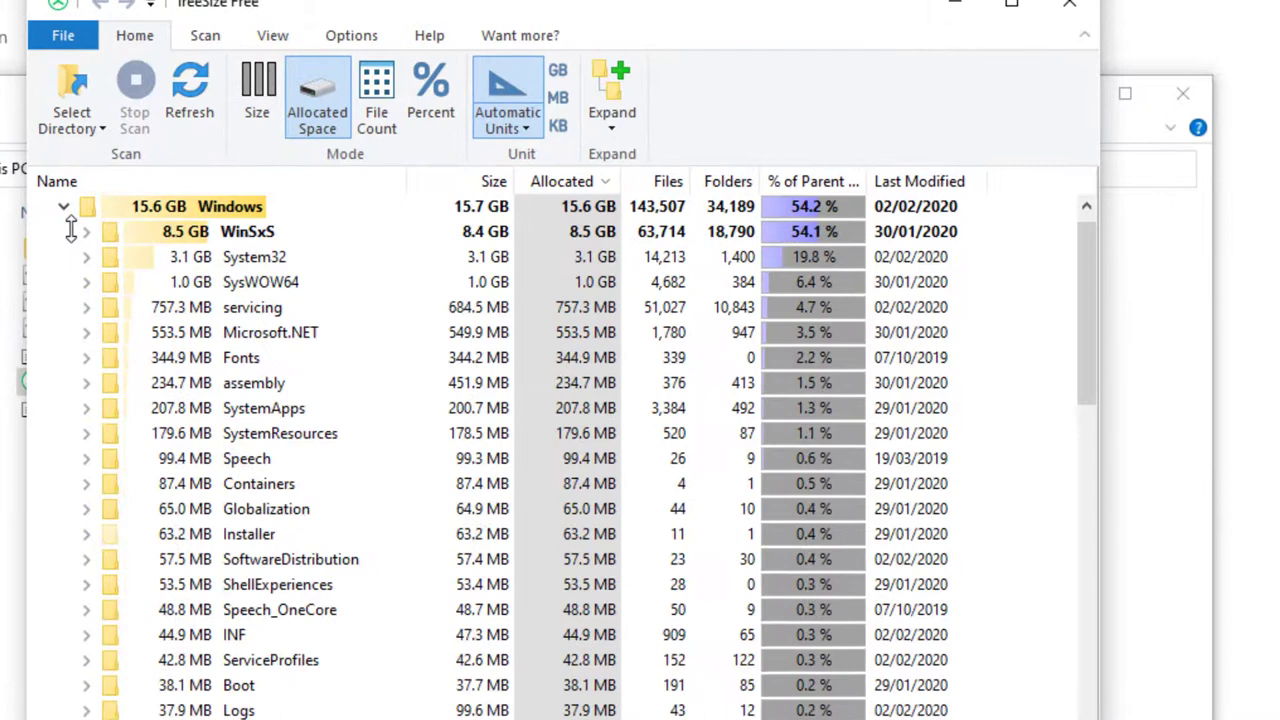
click(268, 232)
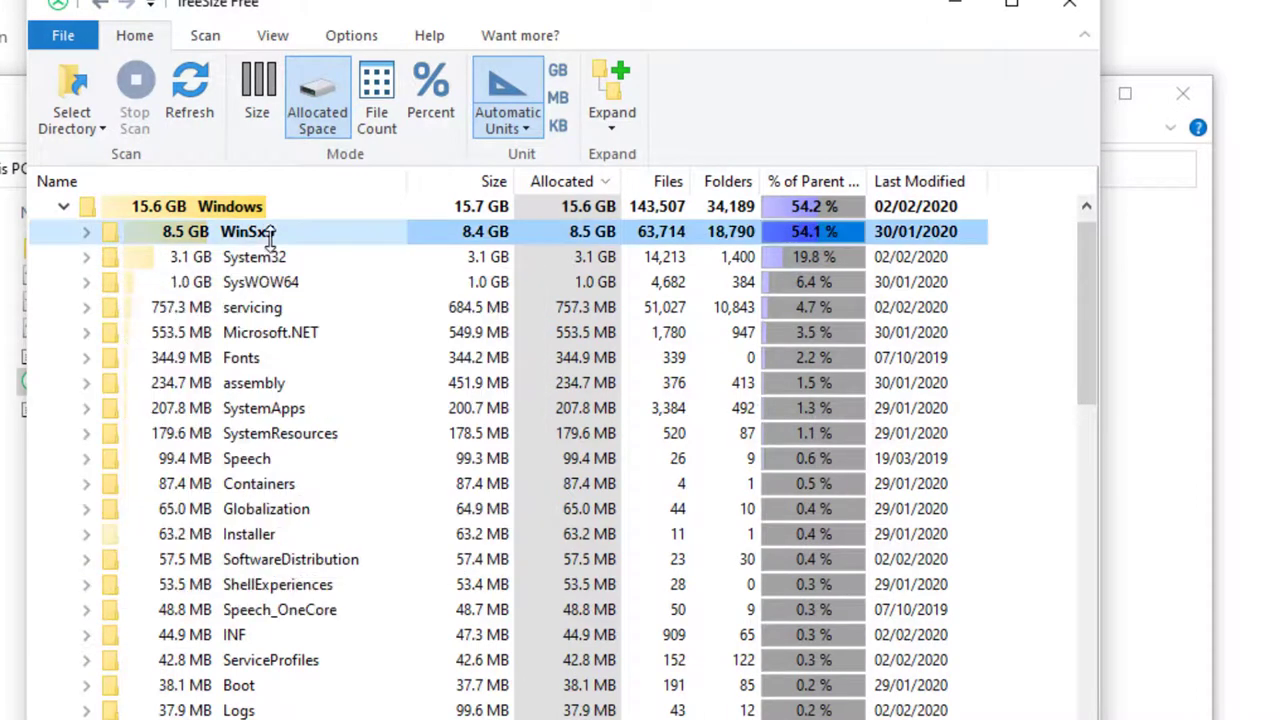
click(87, 231)
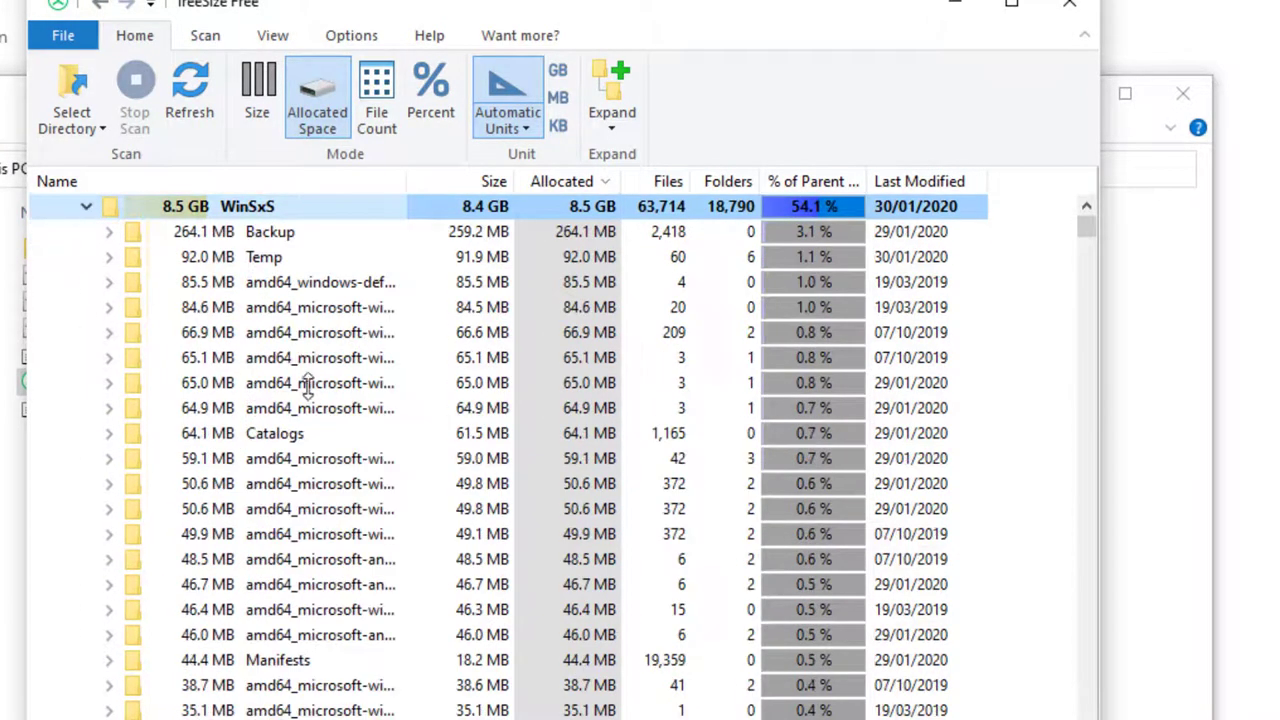
scroll(308, 390, up, 1)
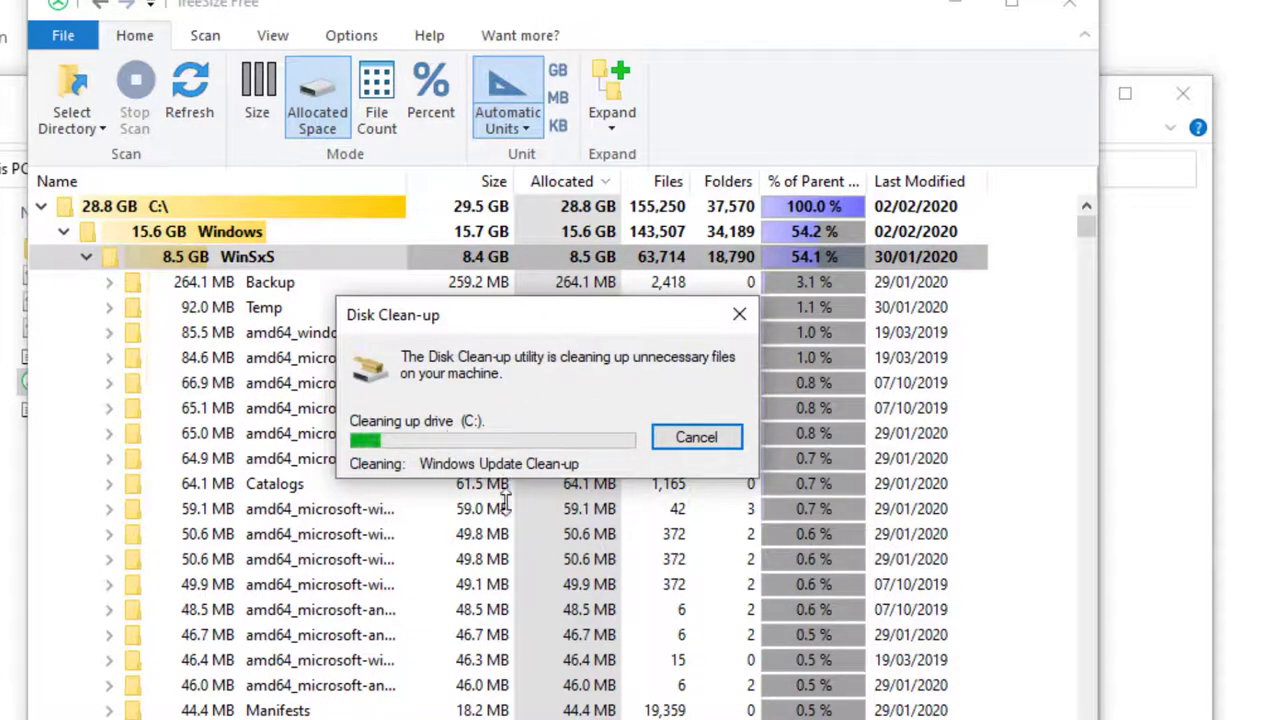
- Collapse Windows and expand Users > usefulvid > Music, revealing eight 1.2 GB .dat files
click(72, 256)
click(66, 231)
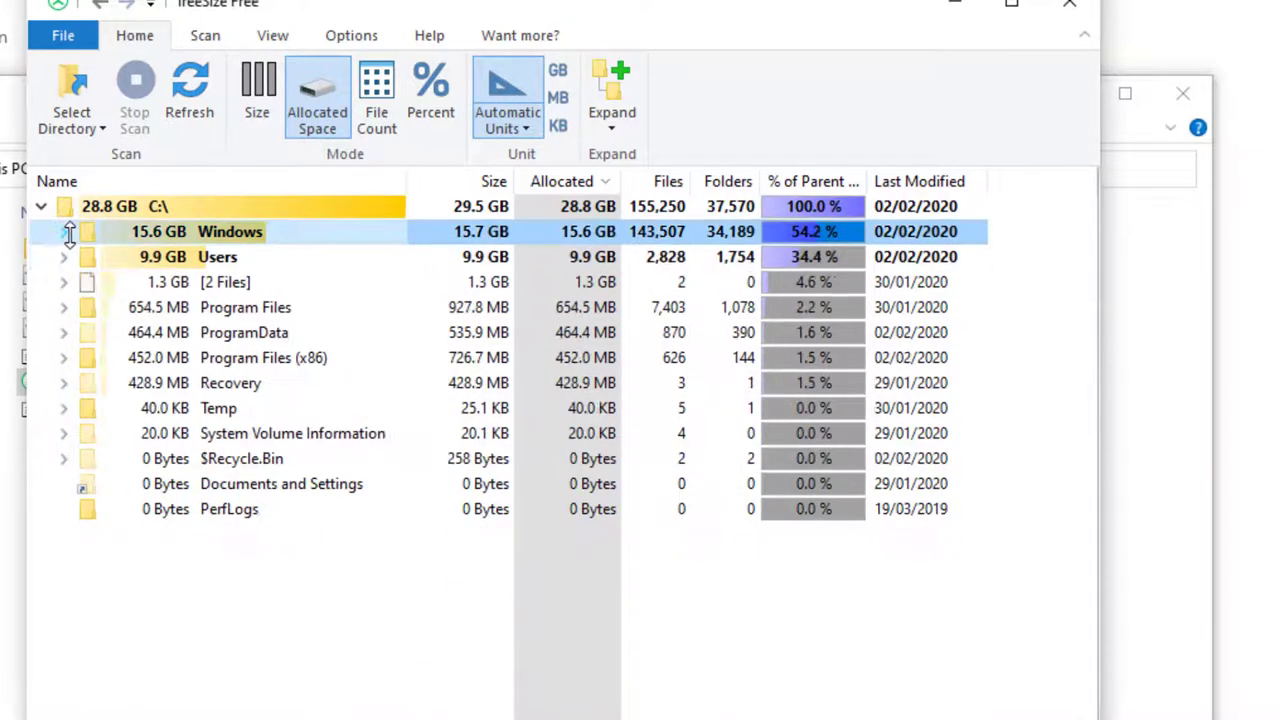
click(188, 254)
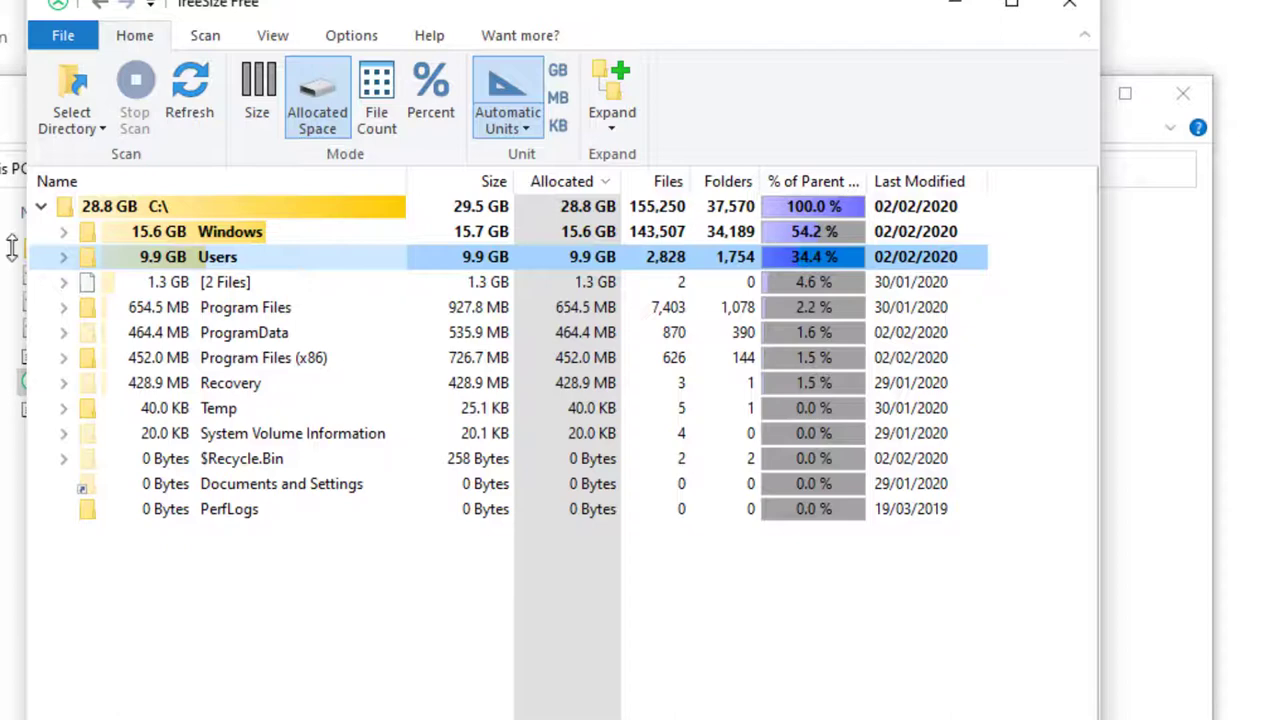
mouse_move(56, 248)
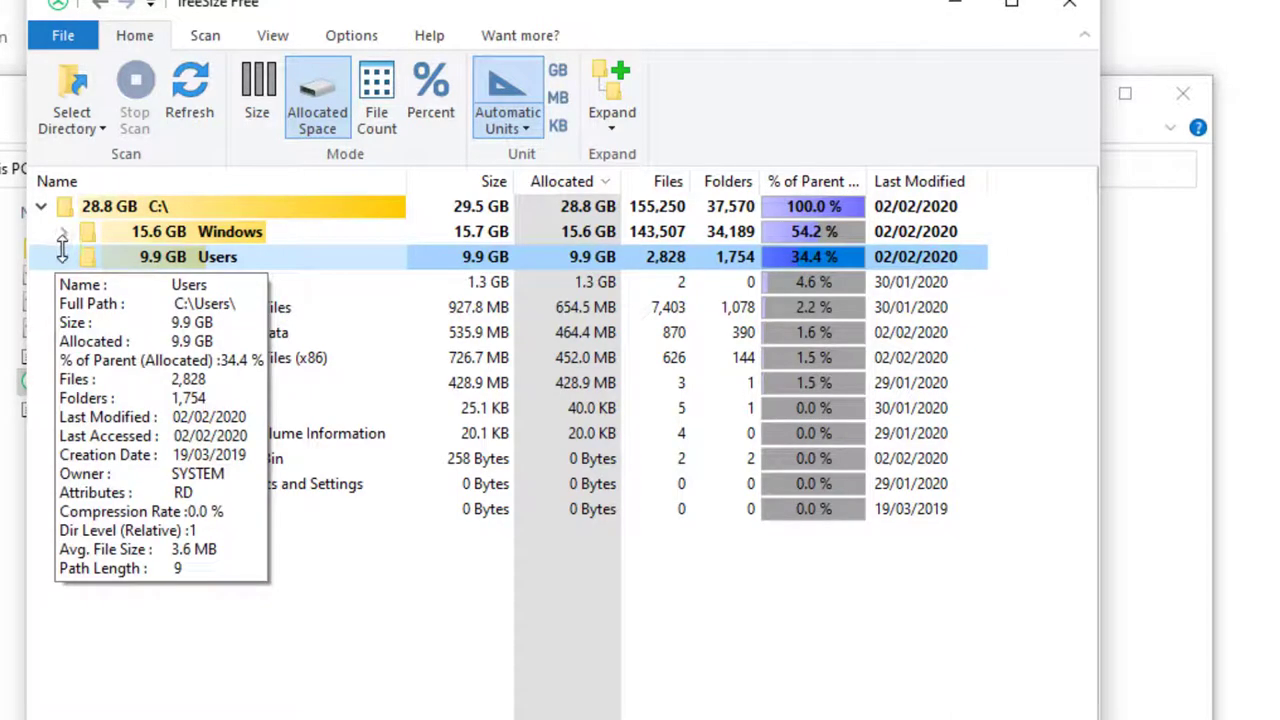
click(62, 256)
key(Down)
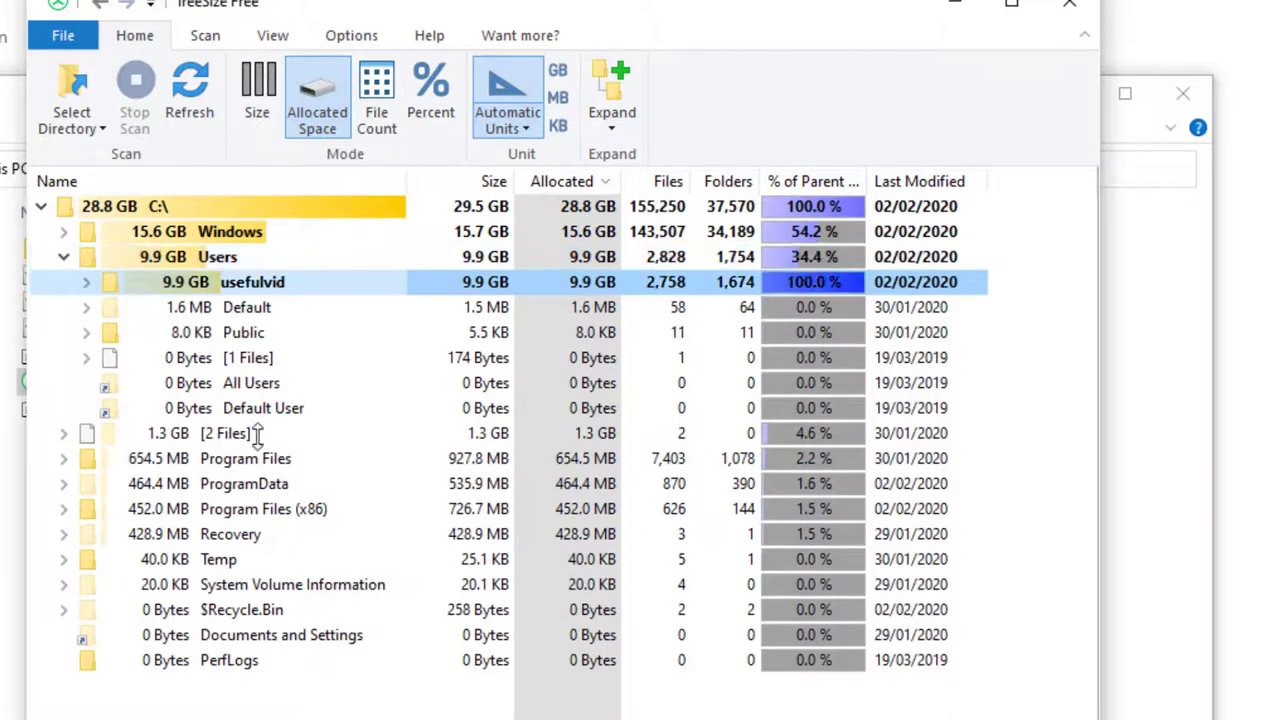
click(86, 282)
key(Down)
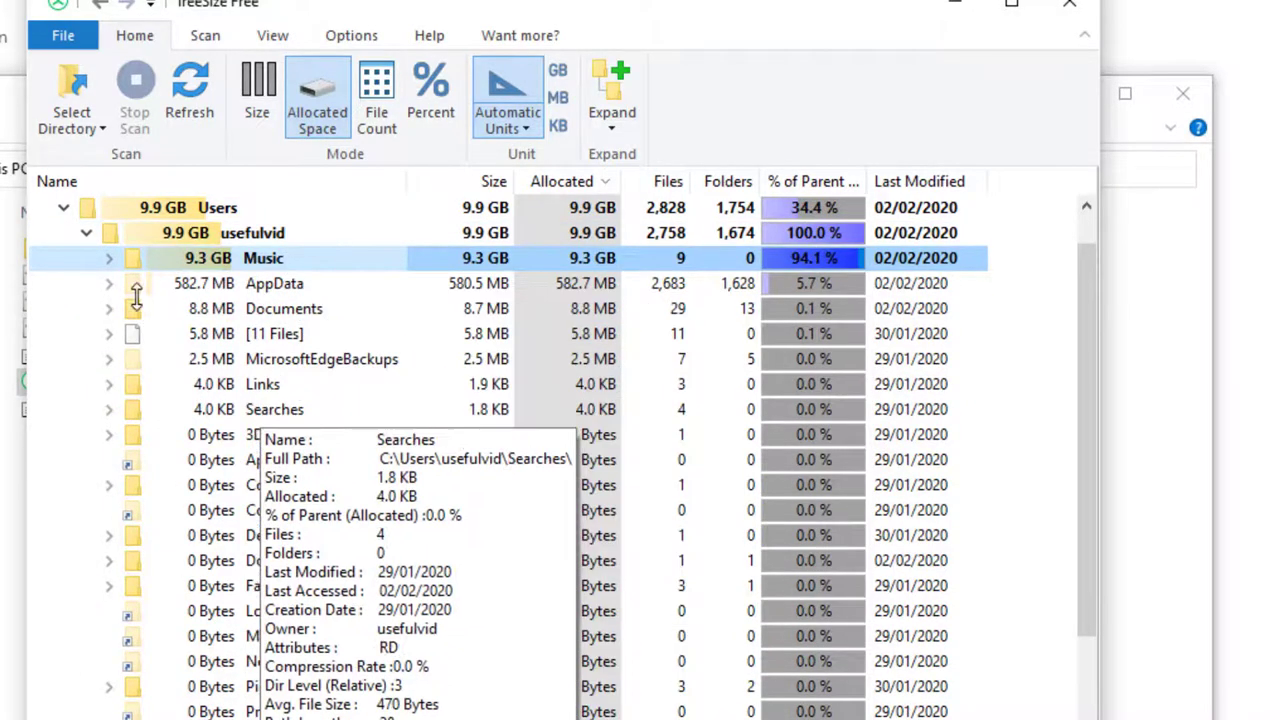
click(109, 258)
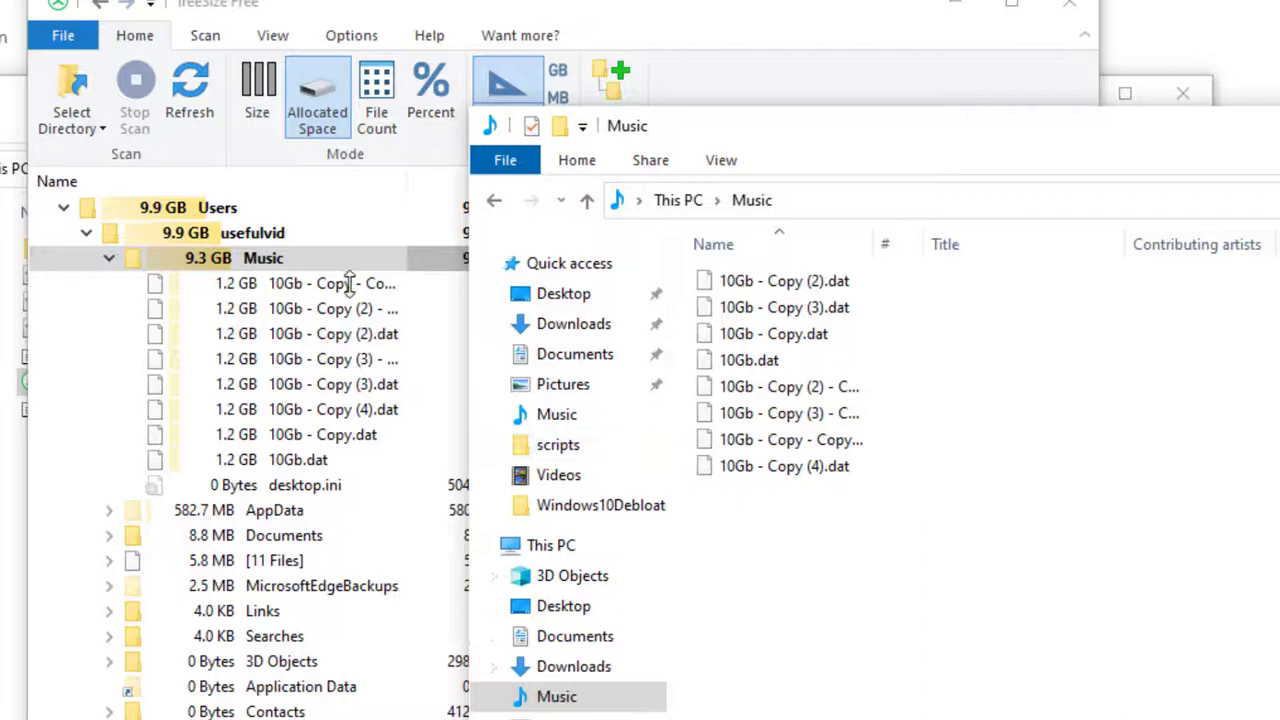
- Open the Music folder from TreeSize in File Explorer
click(383, 258)
right_click(266, 260)
click(430, 320)
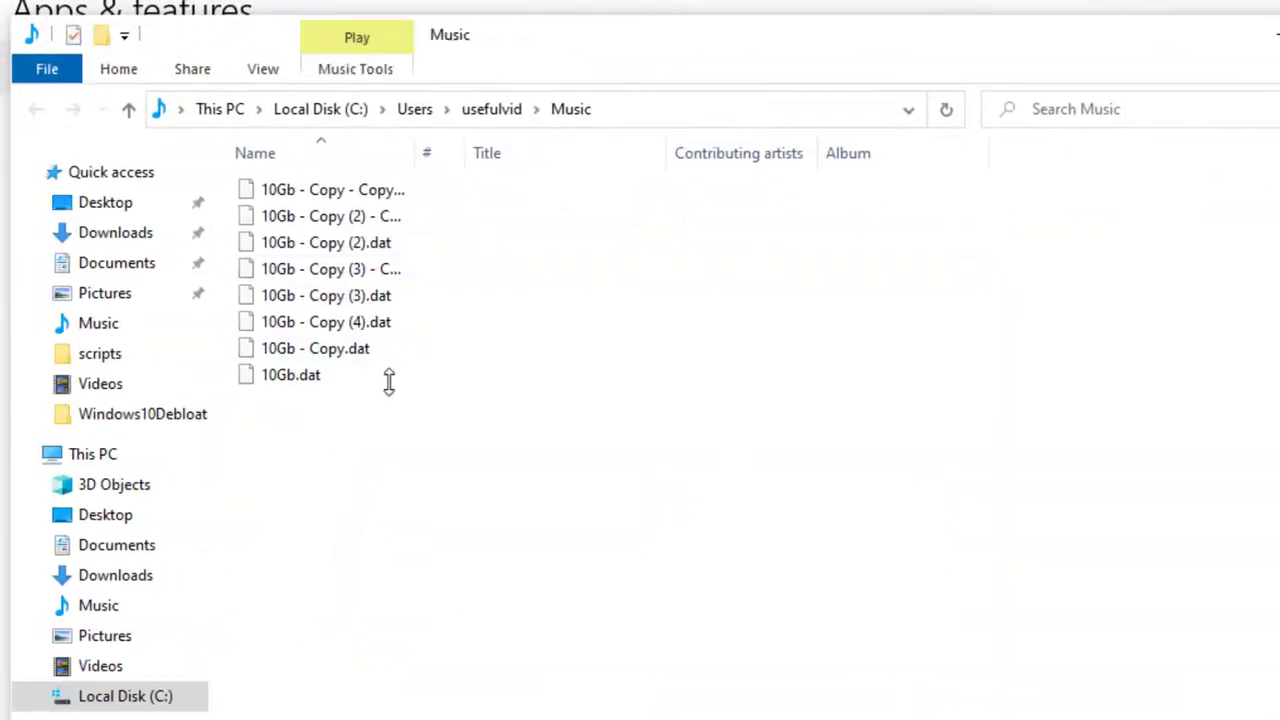
drag(567, 60, 500, 177)
- Select all eight 10Gb .dat files and delete them permanently
drag(733, 719, 228, 330)
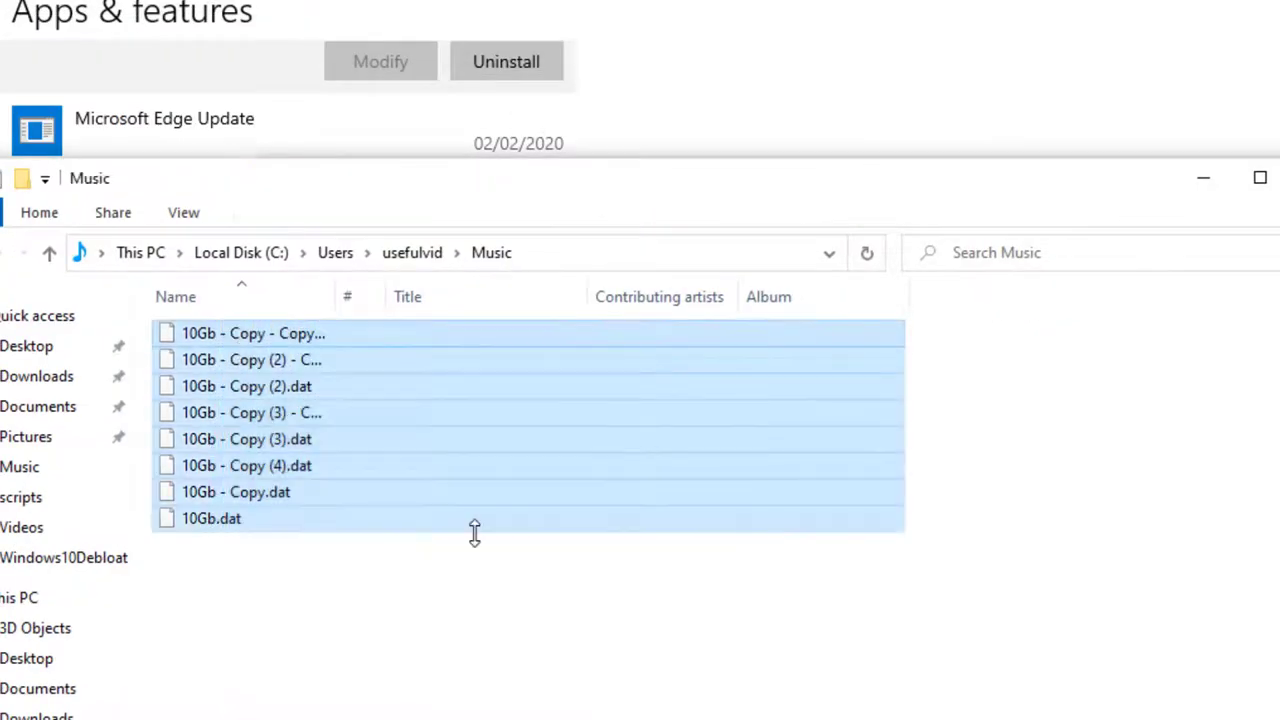
key(Delete)
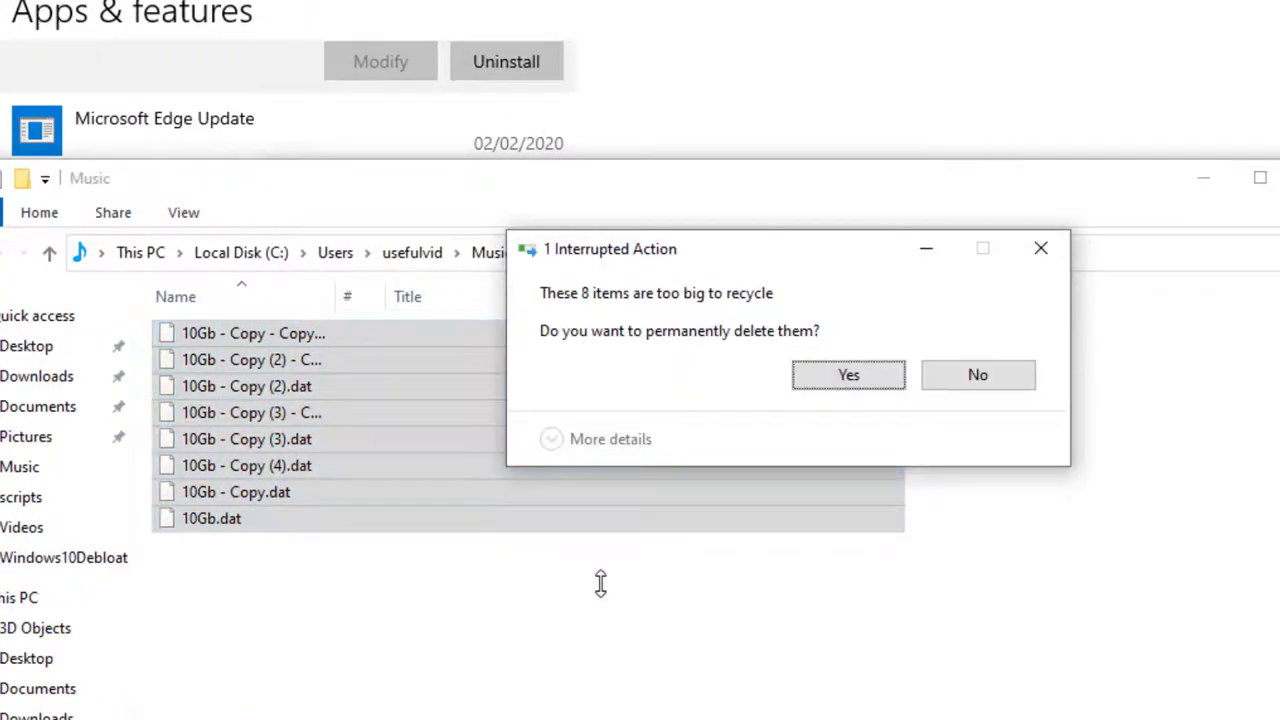
key(Return)
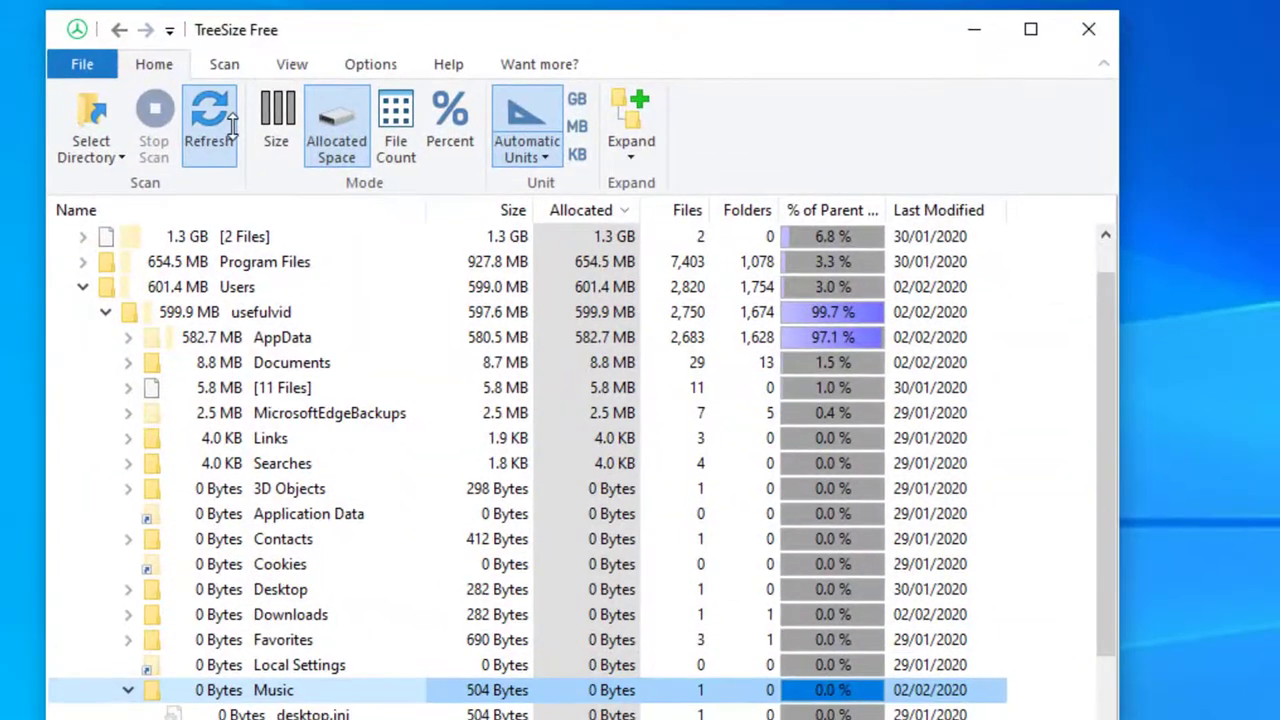
- Refresh the C: scan to 19.5 GB used, check the [2 Files] entry, and expand Windows (15.6 GB)
click(230, 126)
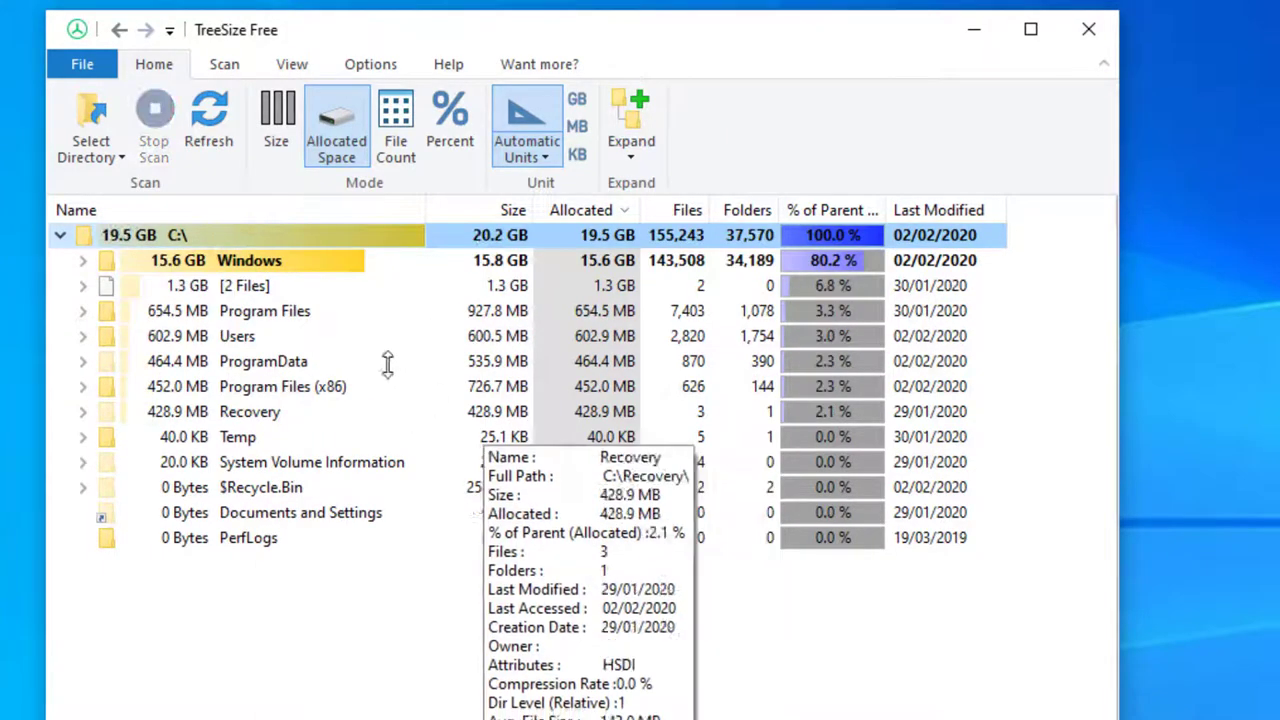
click(240, 286)
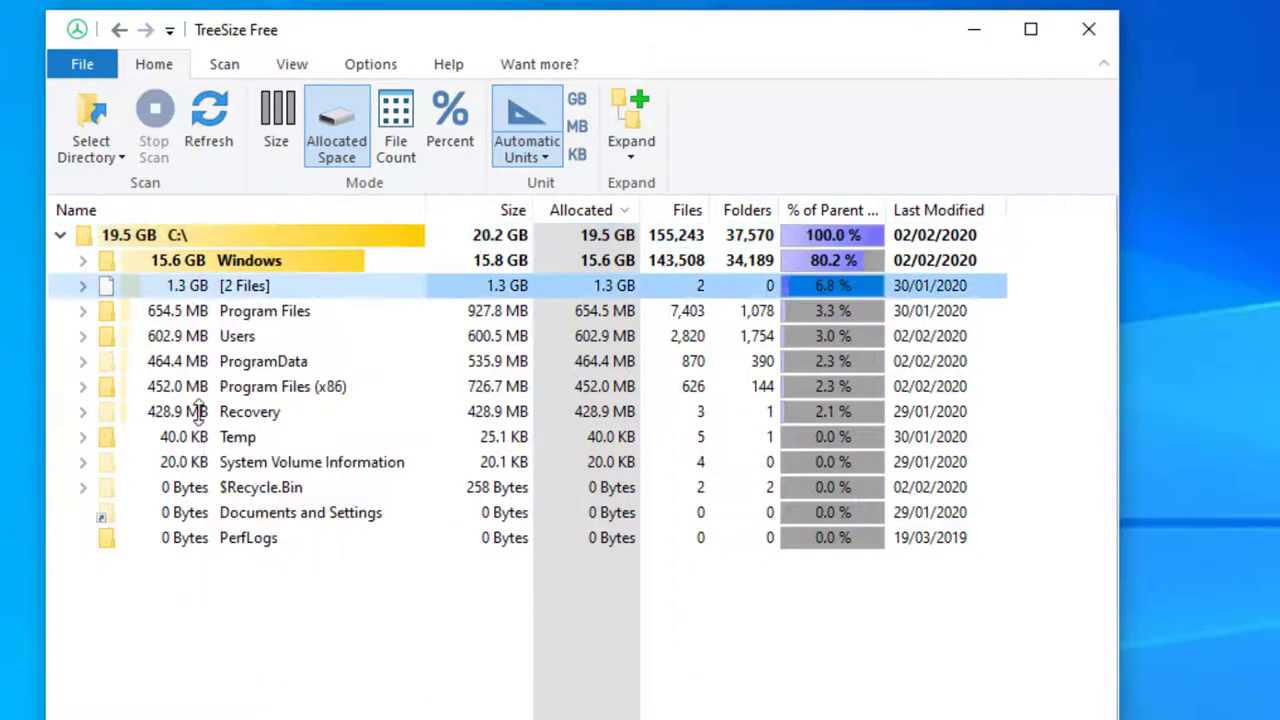
click(84, 286)
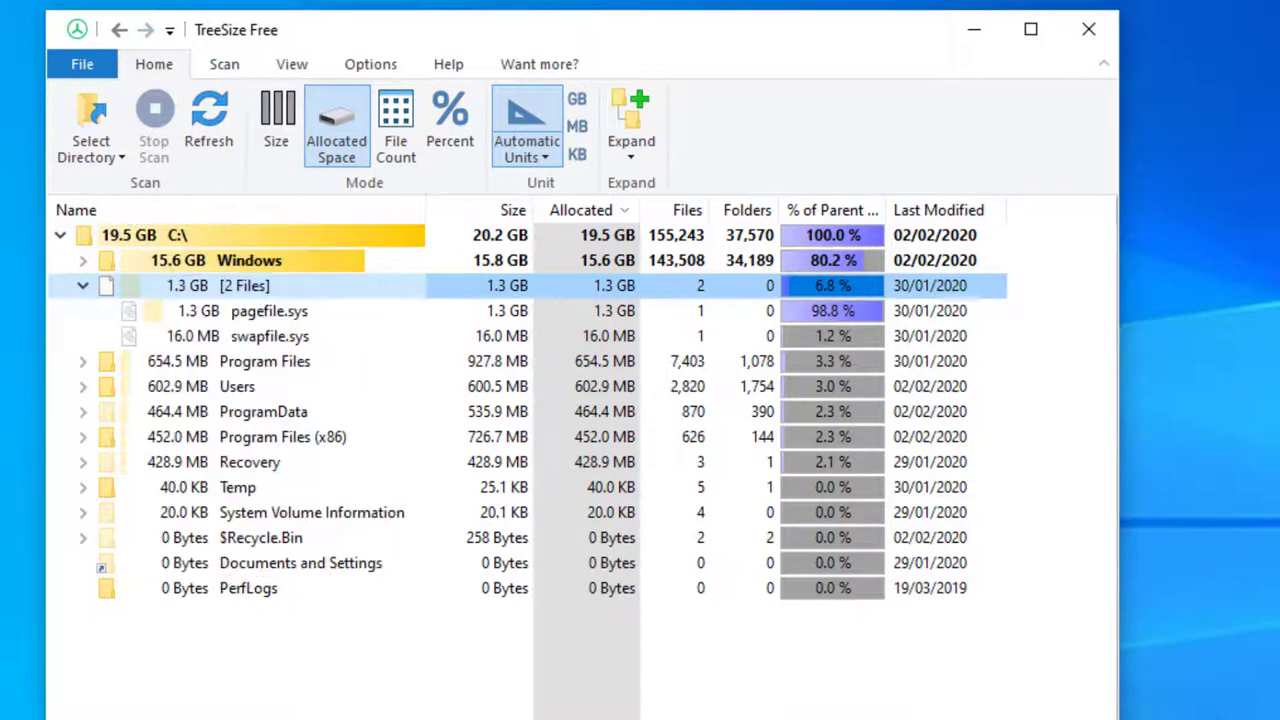
click(84, 286)
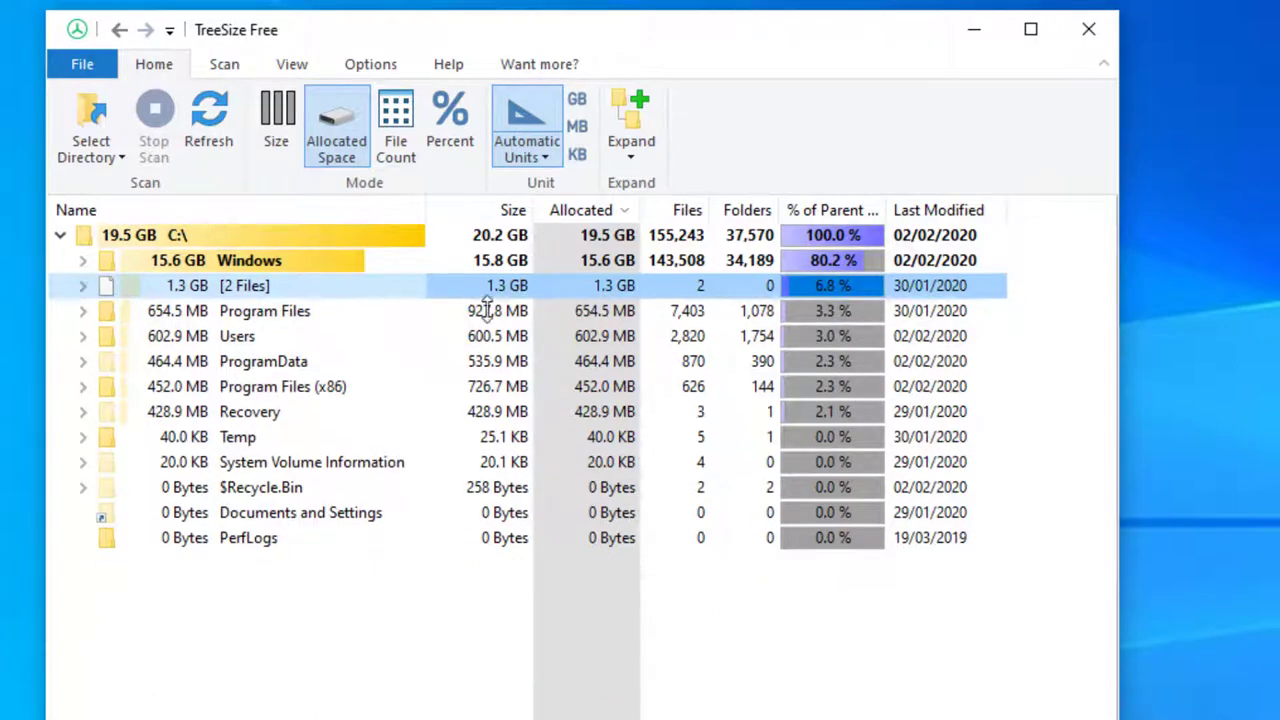
click(82, 258)
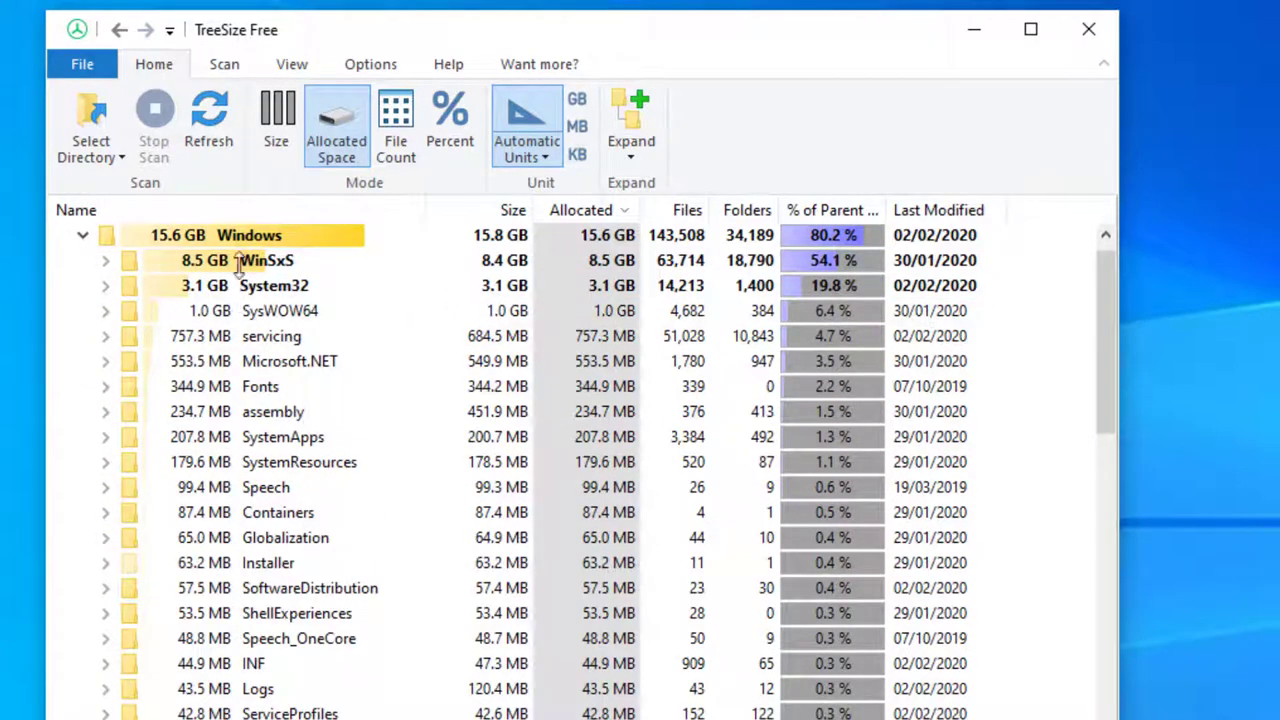
- Expand the 8.5 GB WinSxS folder to list its component subfolders
click(102, 259)
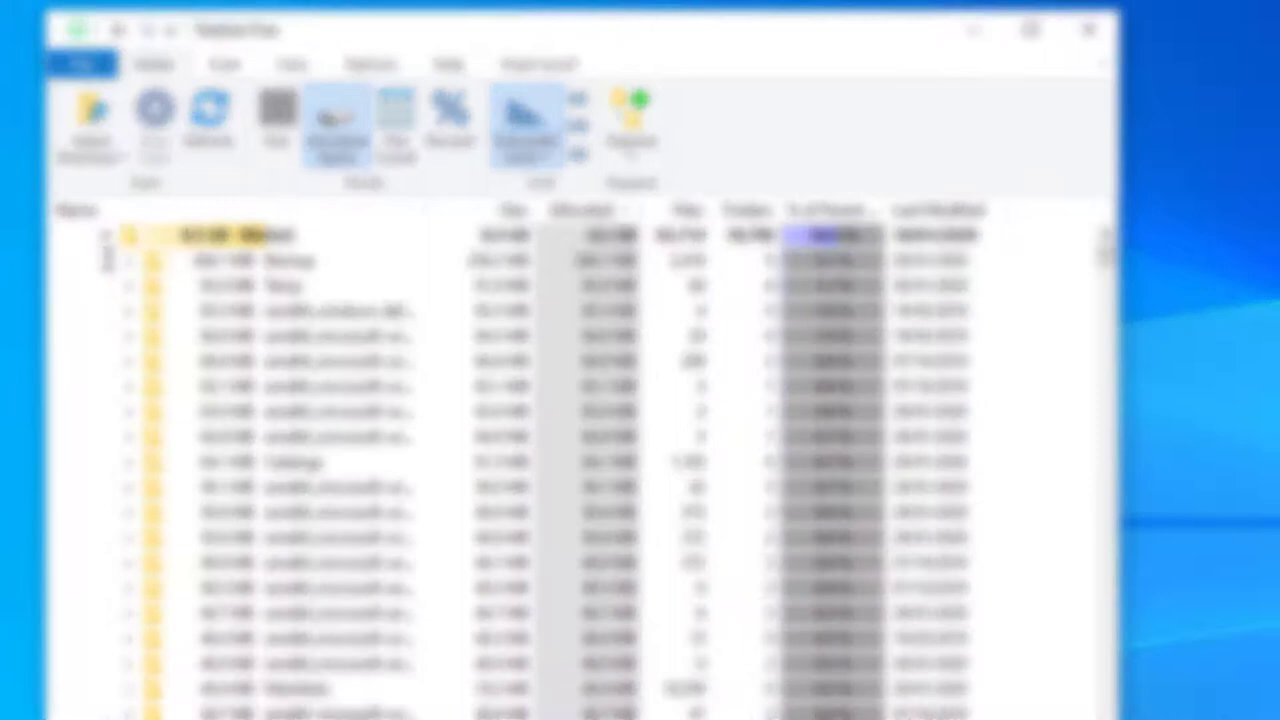